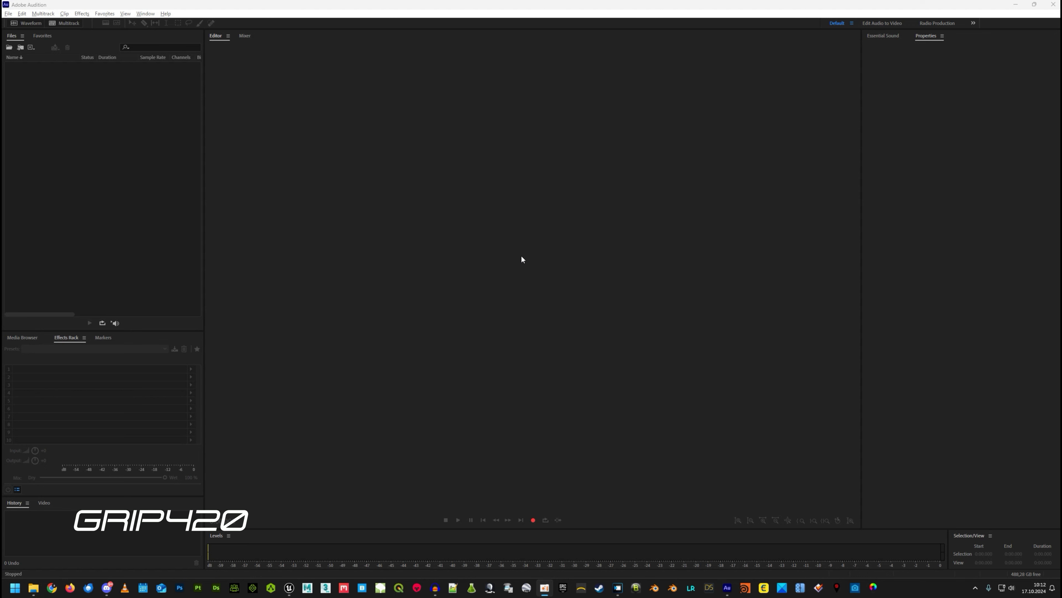
Drag TANK-MILITARY-GEN-HDF-22421.wav from the TankTracks folder into Audition
left_click(32, 588)
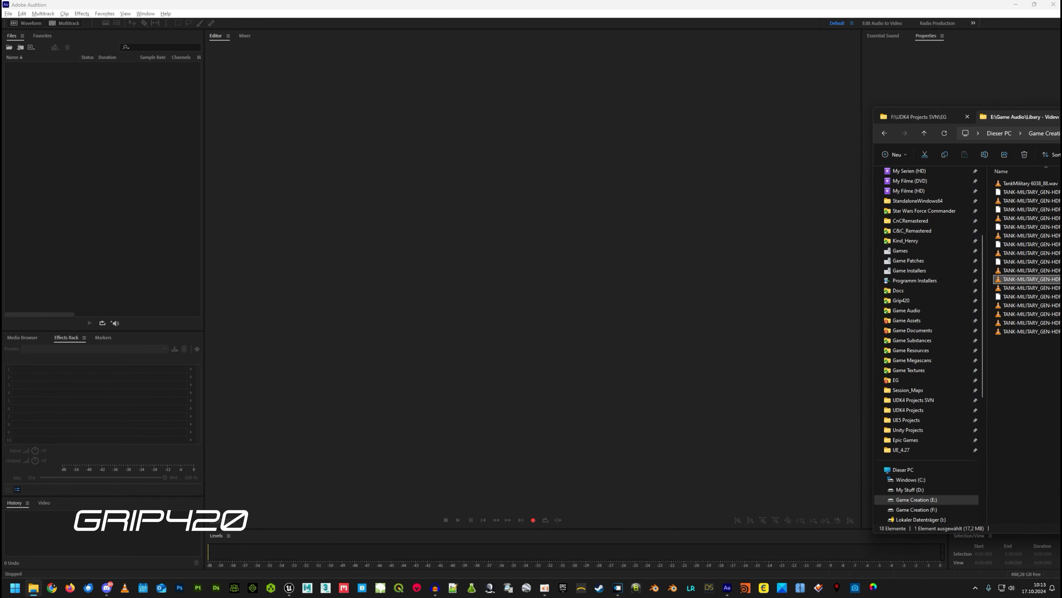
left_click_drag(1061, 87, 713, 88)
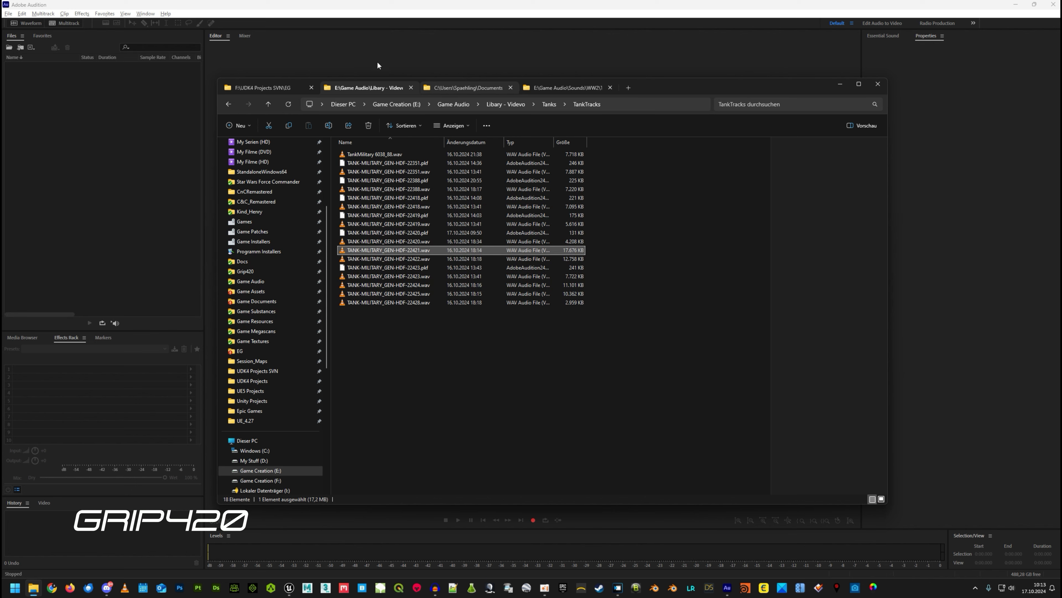
left_click(558, 89)
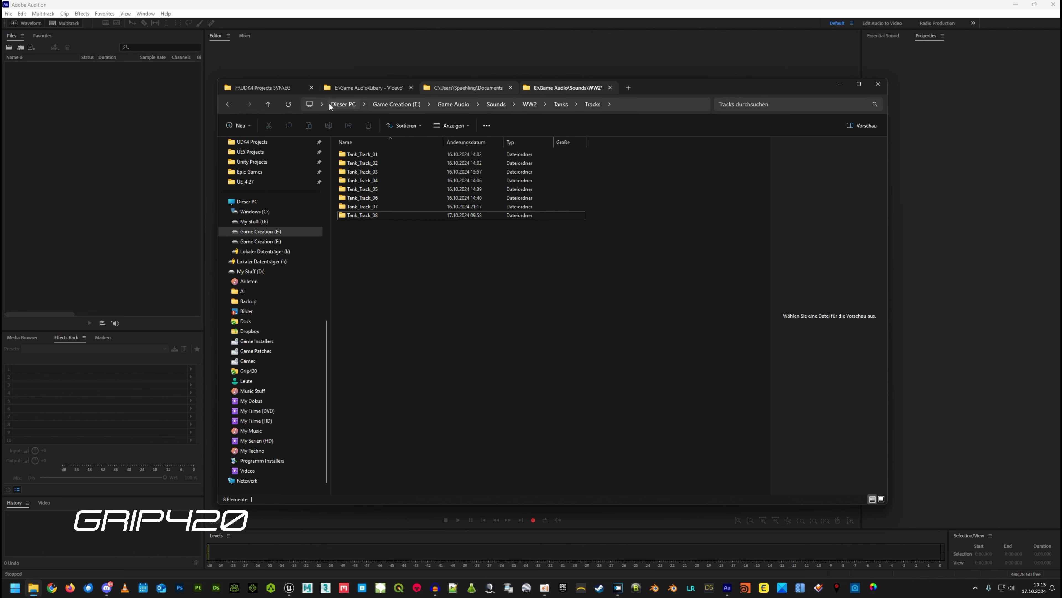
left_click(353, 91)
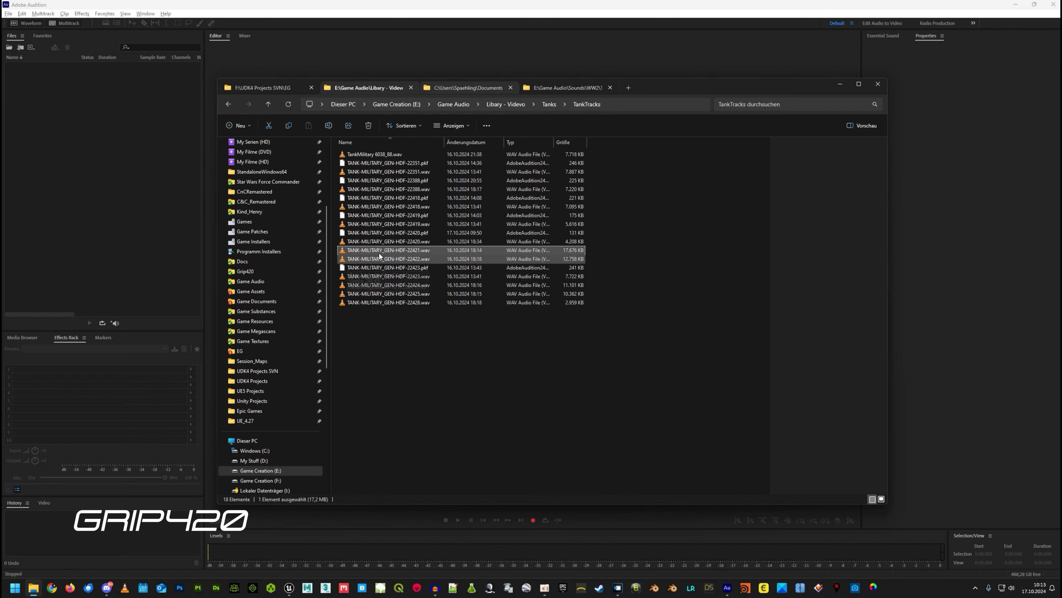
left_click(679, 66)
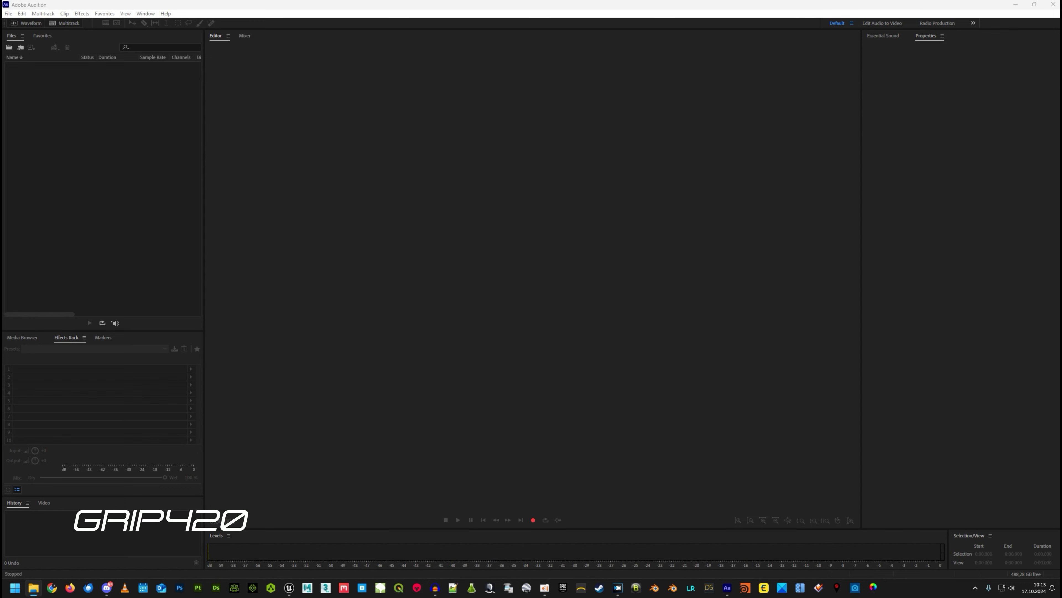
key("alt+Tab")
left_click_drag(500, 247, 105, 121)
Close the 22421 recording, delete its .pkf peak file, and load 22422.wav instead
double_click(55, 66)
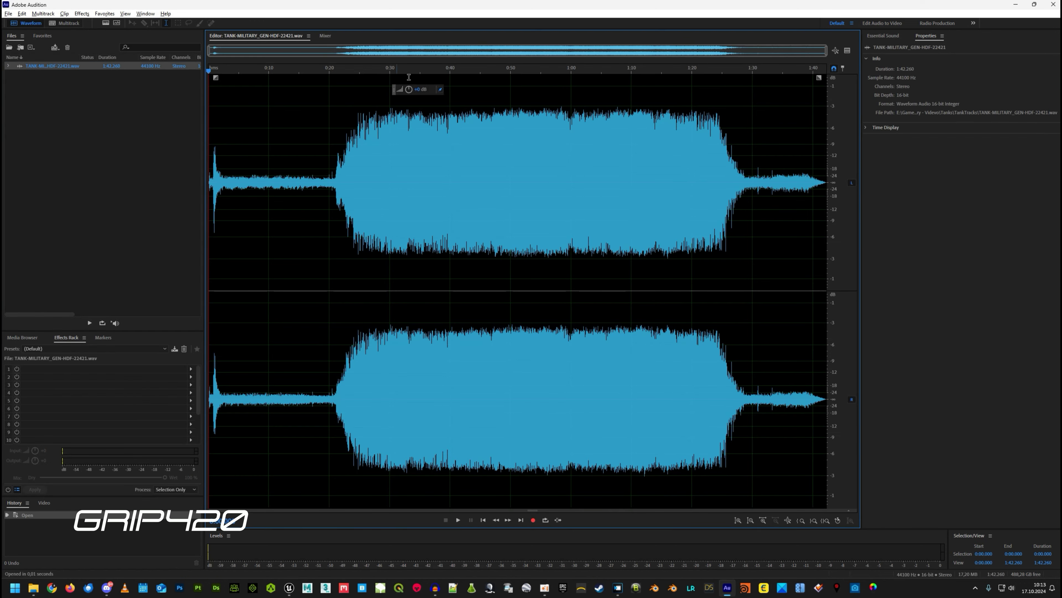
left_click(65, 66)
key("Delete")
key("alt+Tab")
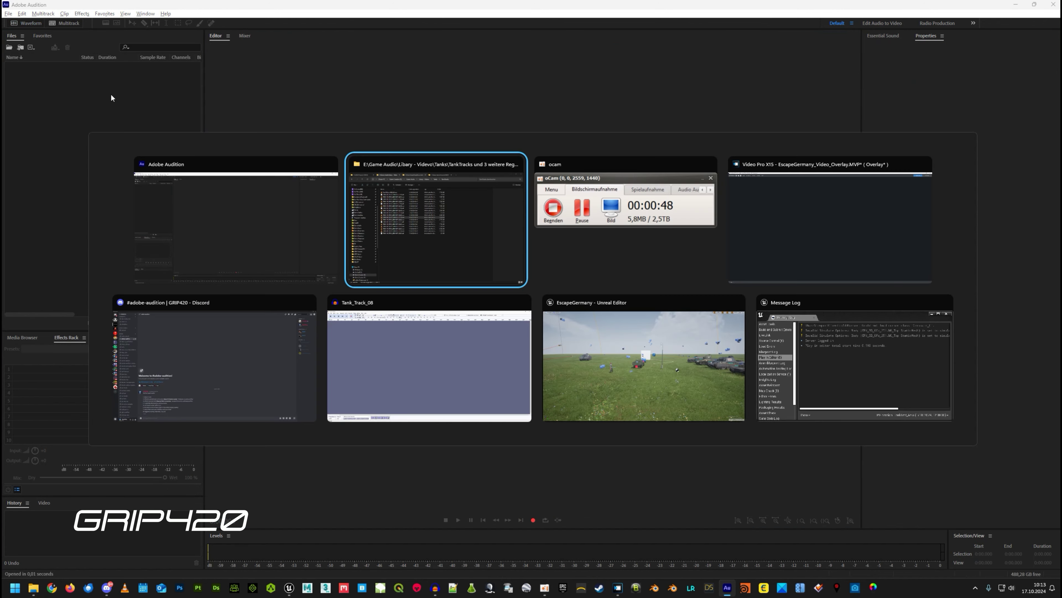
left_click(517, 247)
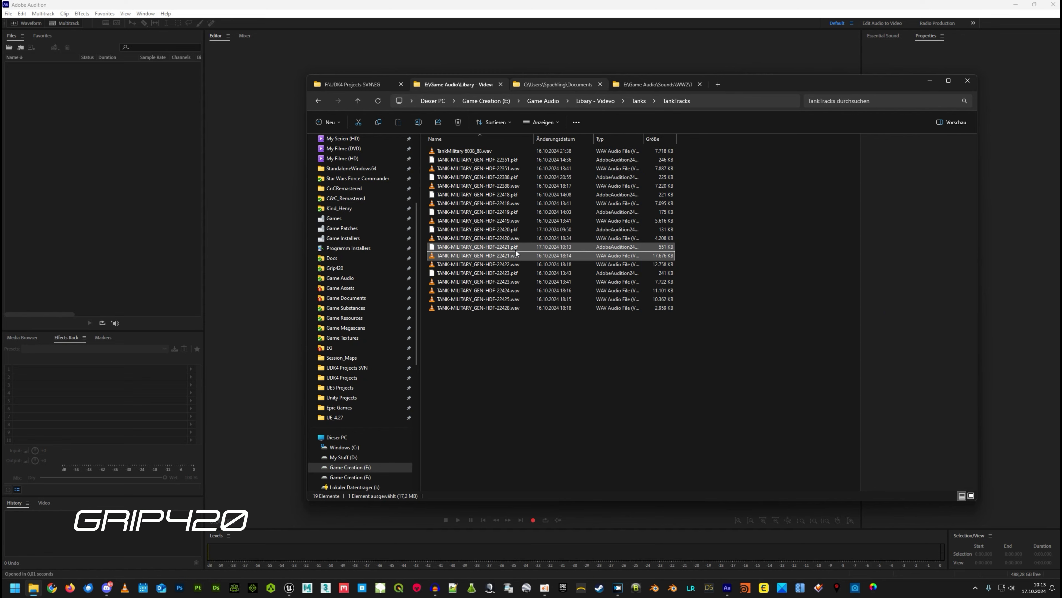
key("Delete")
mouse_move(508, 253)
left_mouse_down()
mouse_move(662, 256)
mouse_move(136, 148)
left_mouse_up()
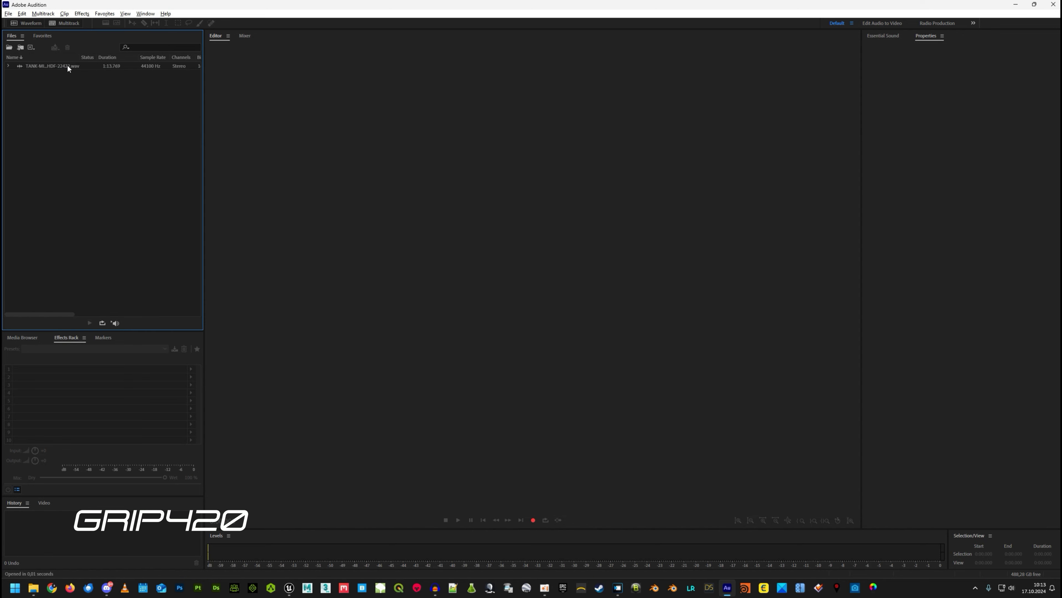
double_click(67, 66)
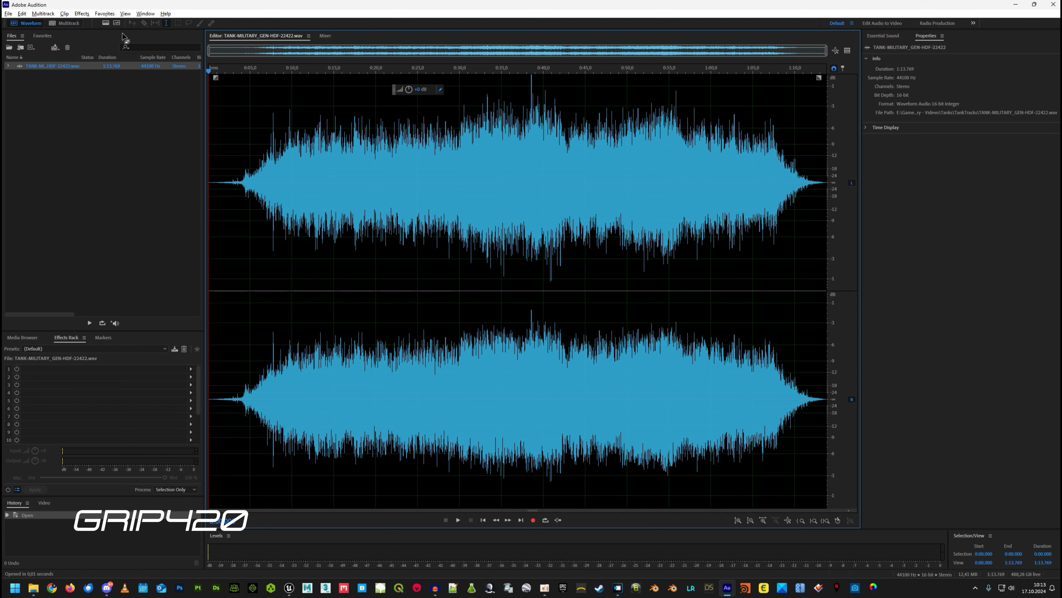
Apply a first Speech Volume Leveler pass to the 22422 recording
left_click(82, 13)
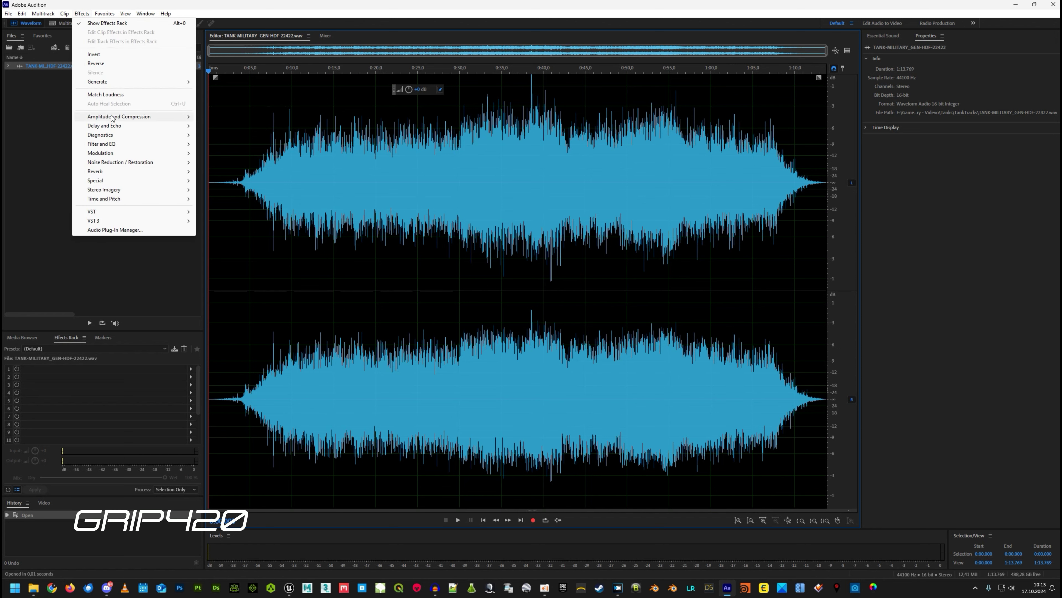
mouse_move(112, 118)
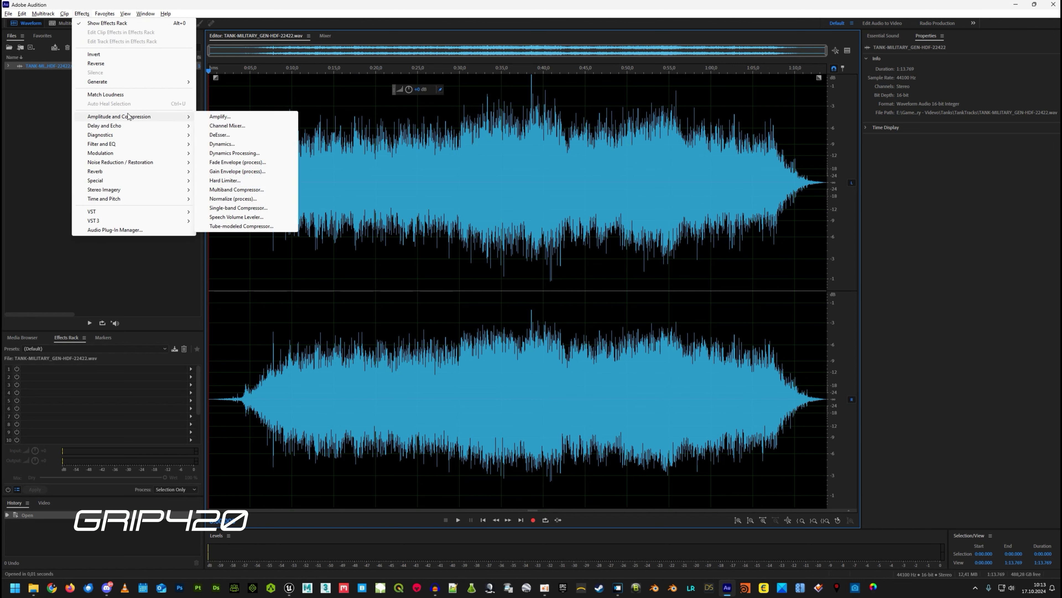
left_click(223, 218)
left_click(557, 351)
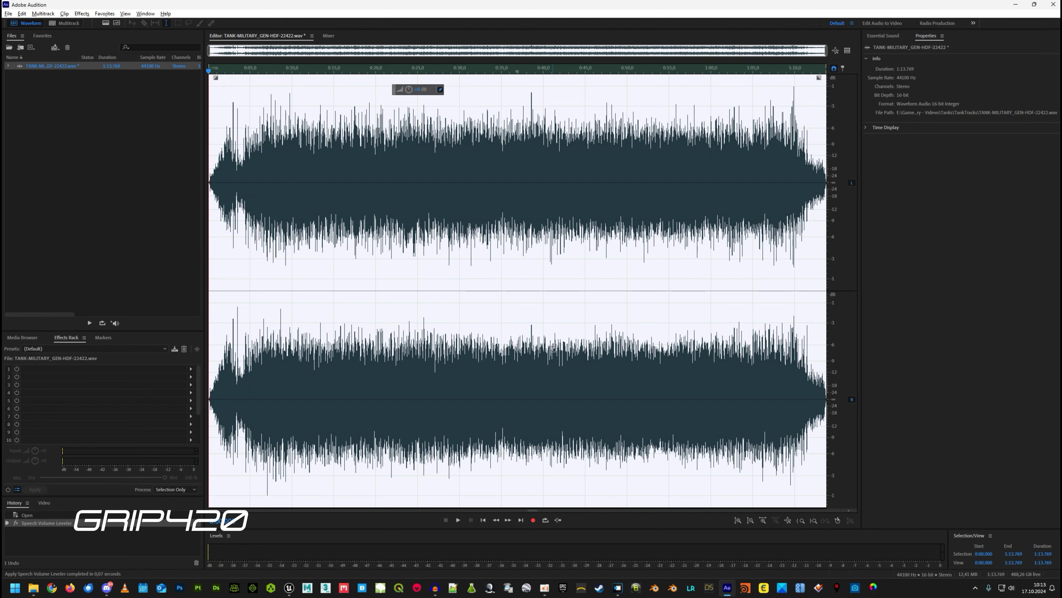
left_click(509, 212)
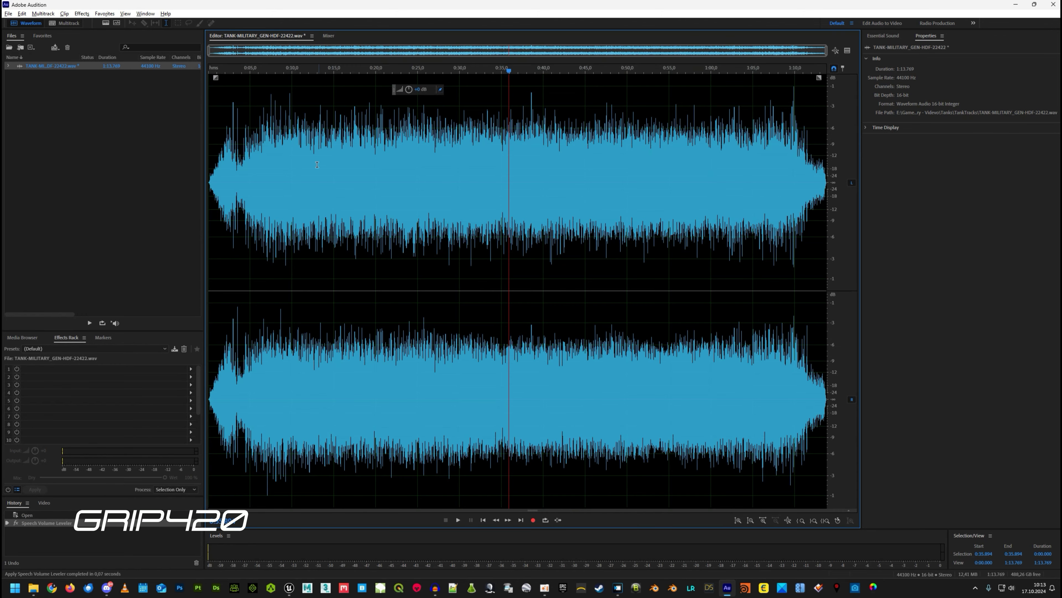
left_click_drag(240, 159, 767, 168)
left_click(526, 167)
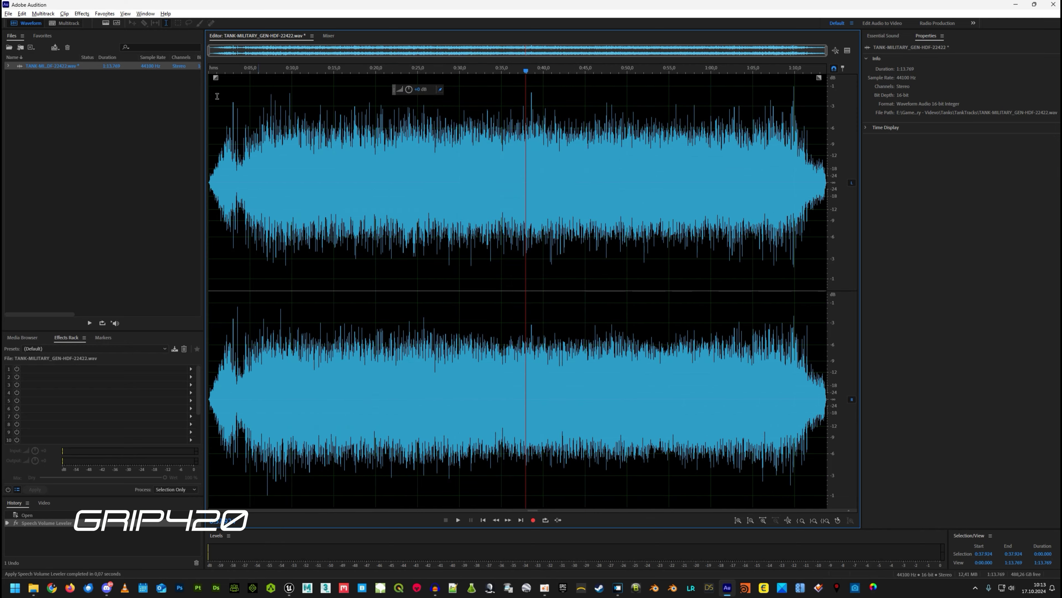
Apply Speech Volume Leveler a second time, undoing and redoing that pass
left_click(89, 15)
mouse_move(126, 117)
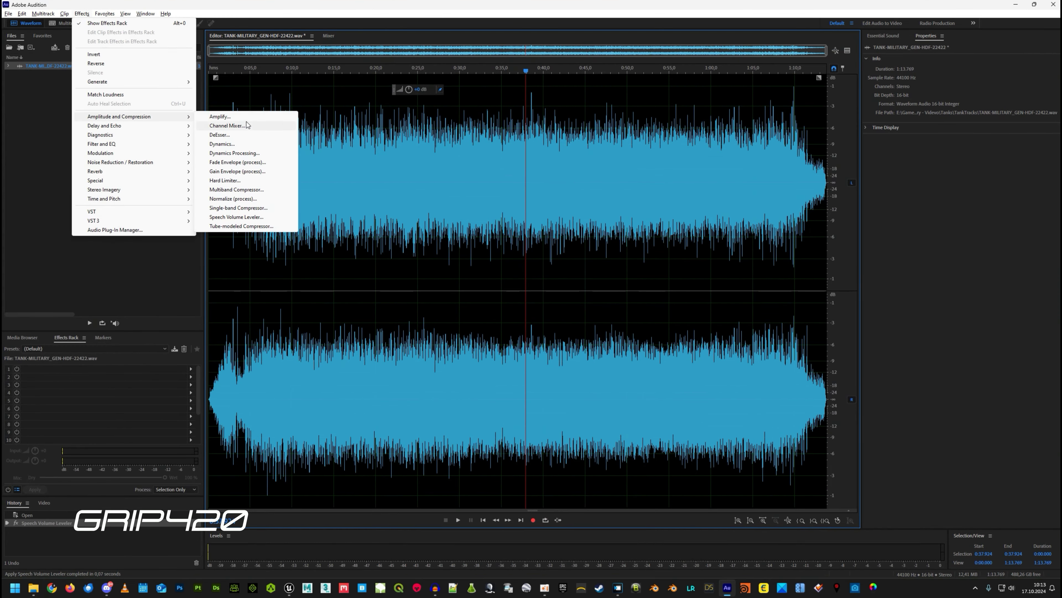
left_click(236, 217)
left_click(562, 354)
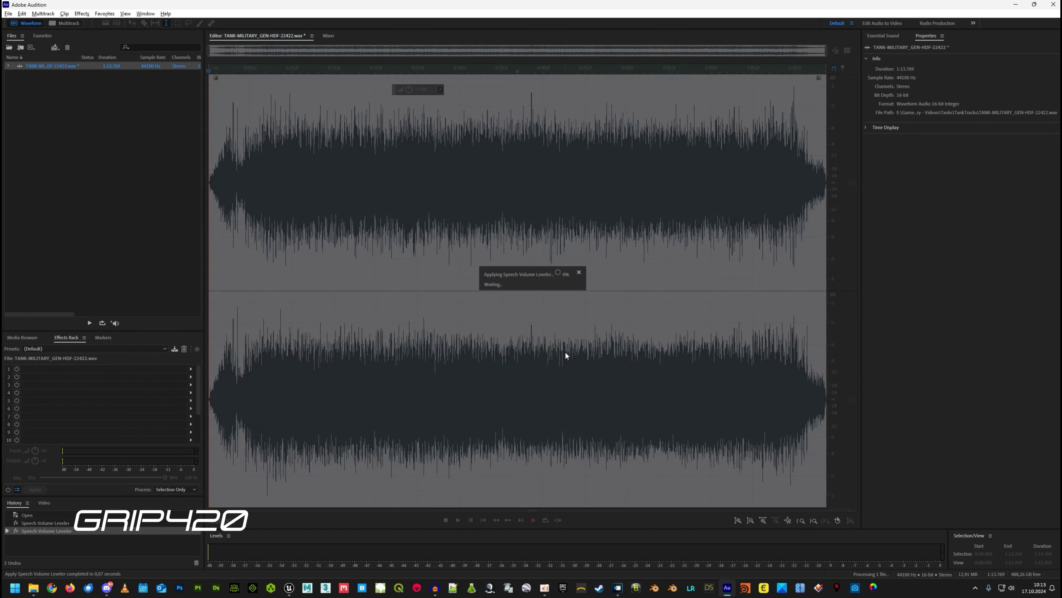
key("ctrl+z")
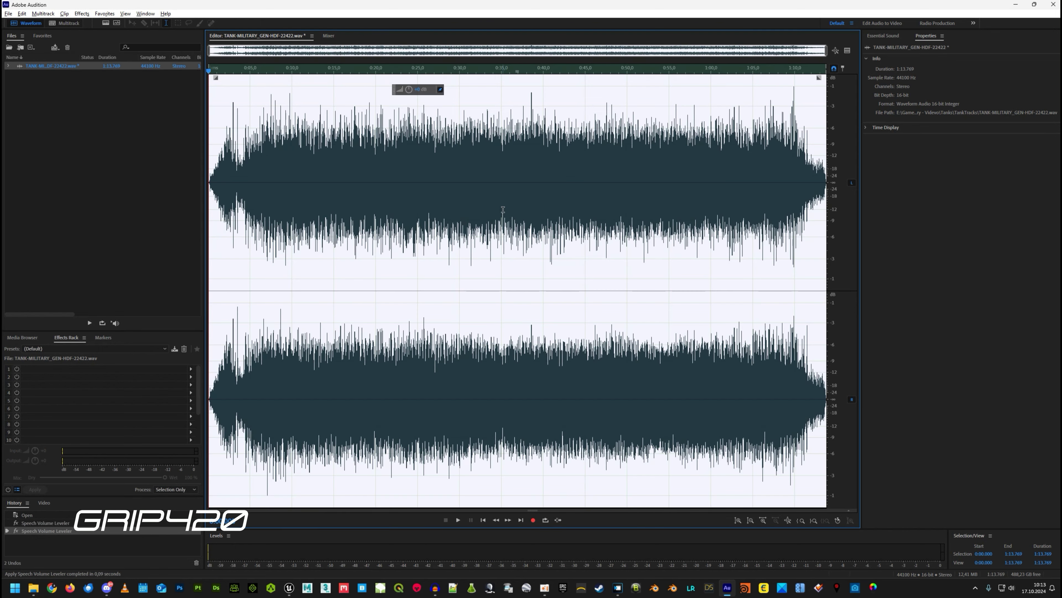
key("ctrl+shift+z")
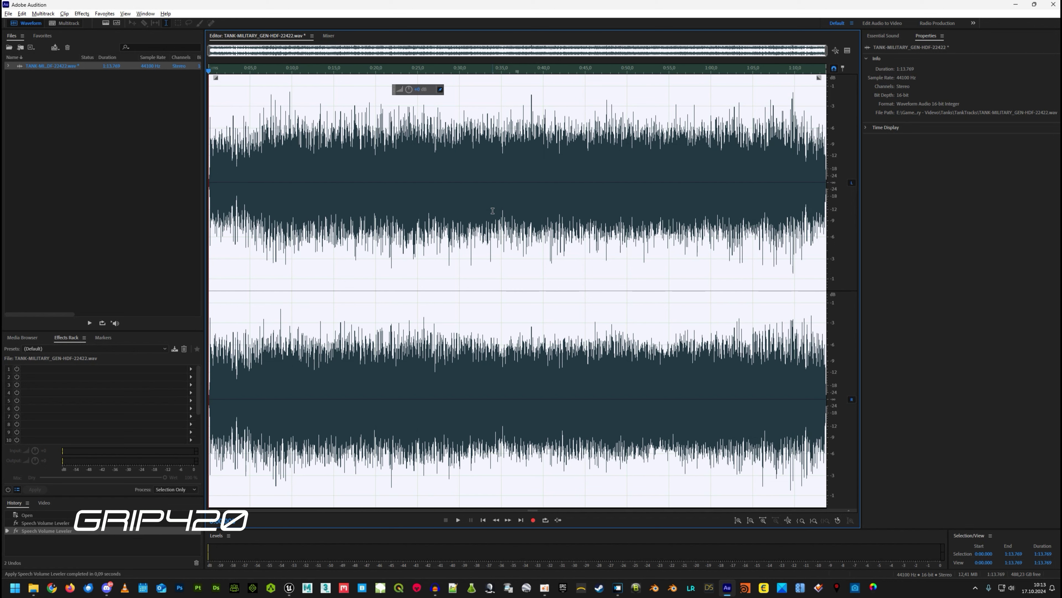
left_click(237, 148)
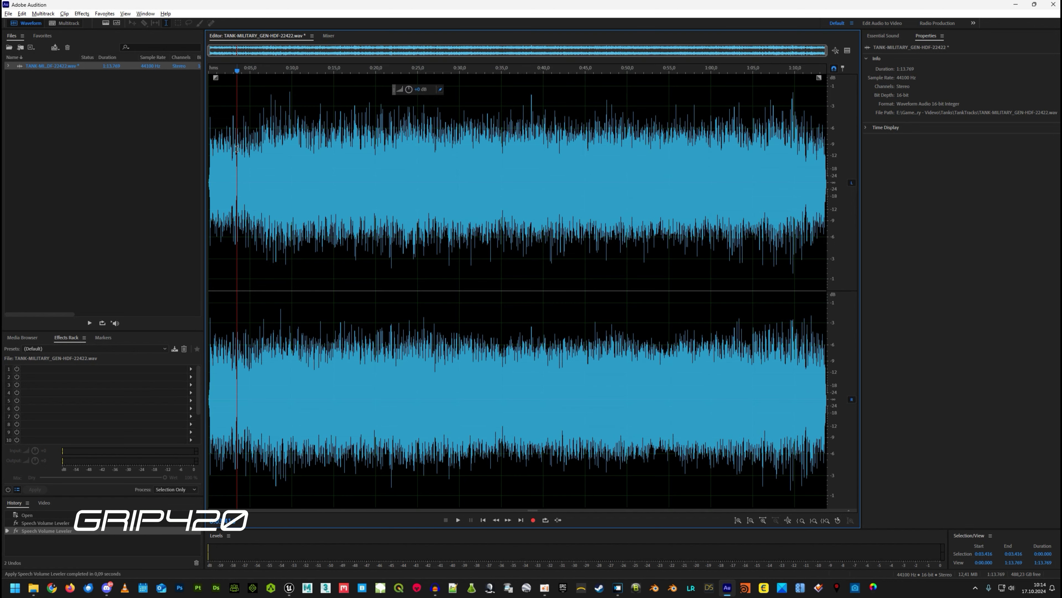
Play back the leveled recording near its start and near its end
left_click(807, 140, "shift")
left_click(284, 143)
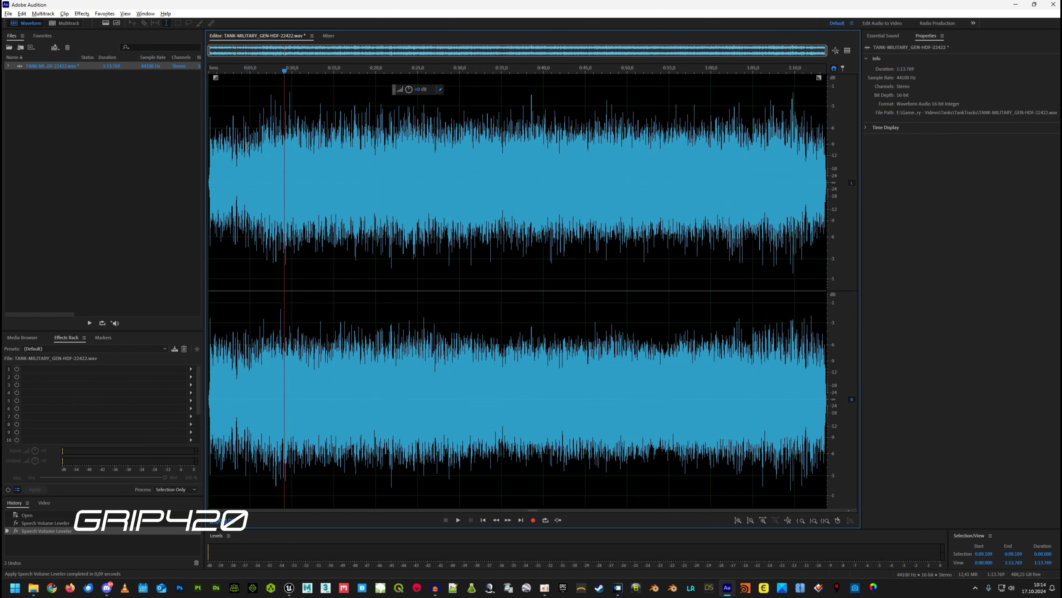
left_click(229, 149)
key("space")
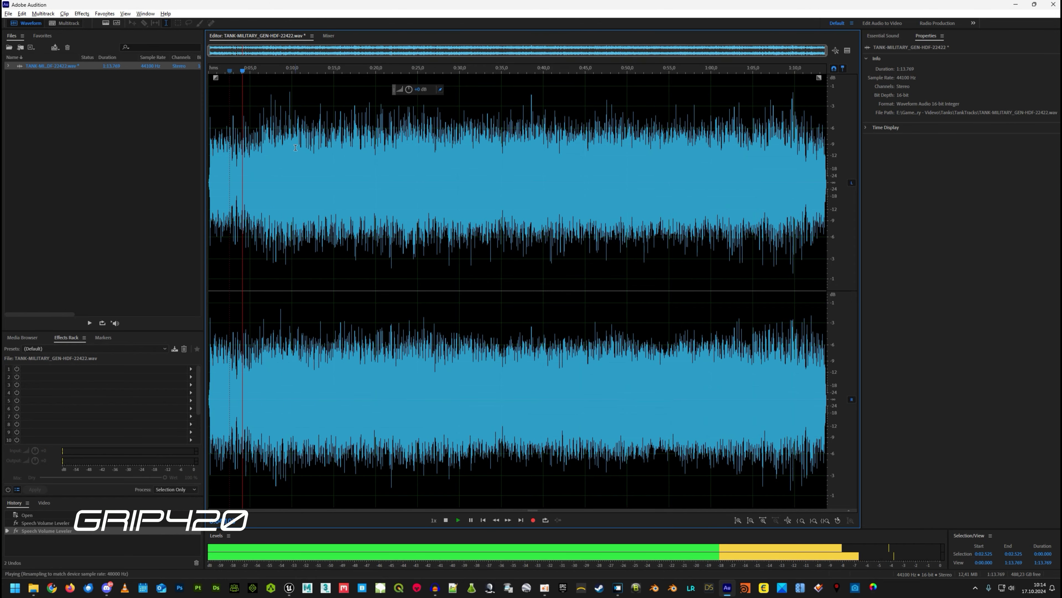
left_click(292, 145)
left_click(260, 126)
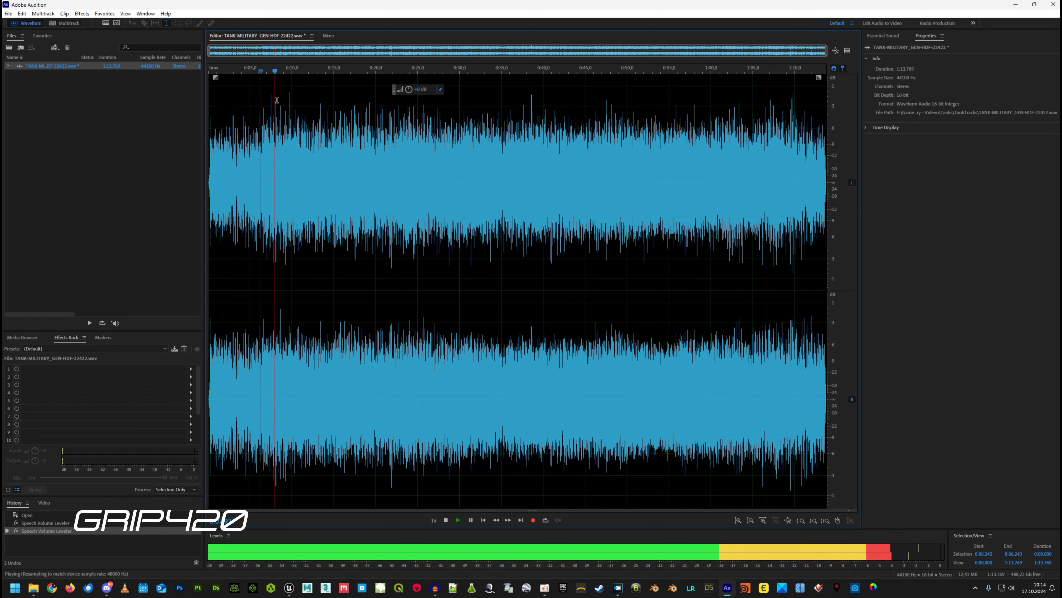
left_click_drag(765, 67, 804, 74)
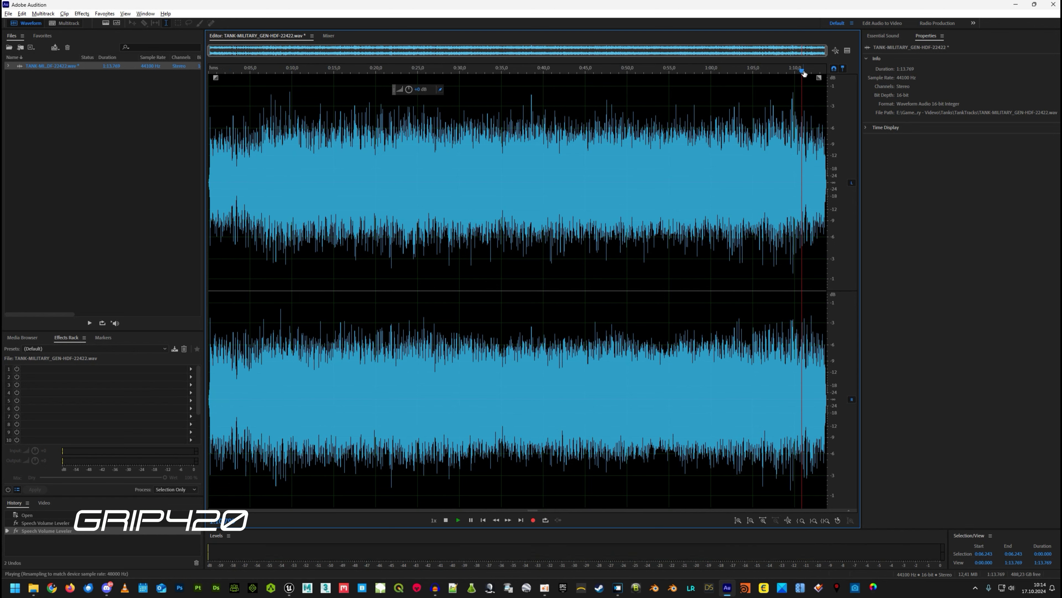
key("space")
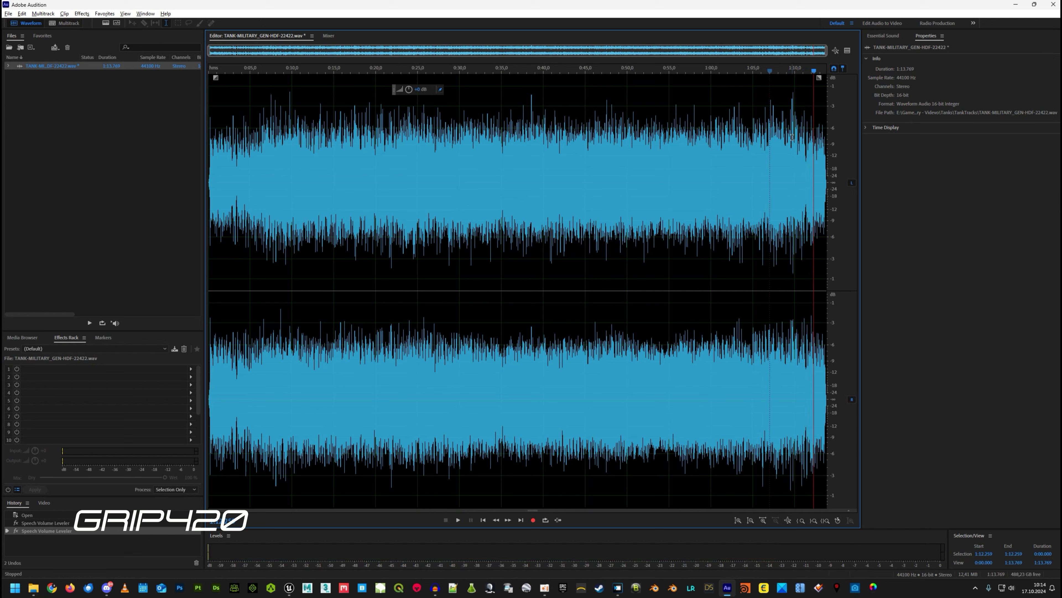
Check the loop boundaries by ear and select about 0:06.4 to 1:08.8
left_click_drag(790, 140, 273, 166)
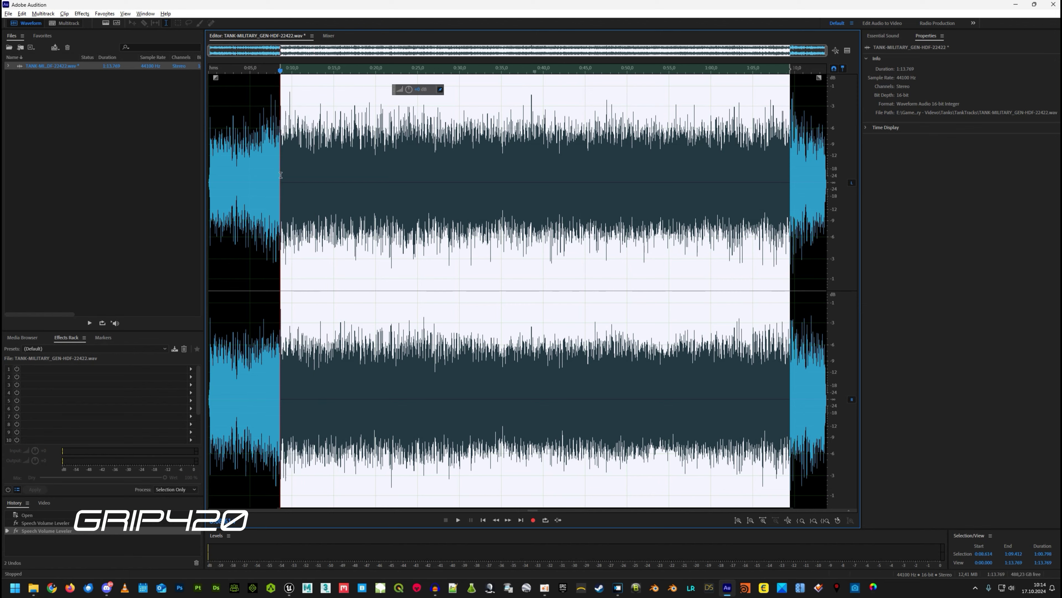
left_click(281, 165)
key("space")
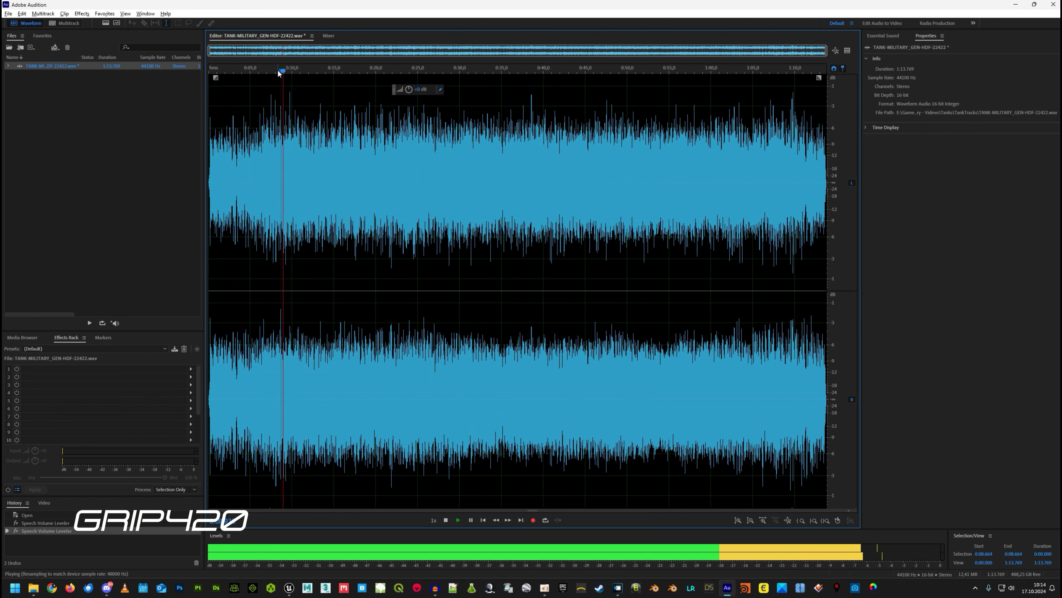
key("space")
left_click(769, 80)
key("space")
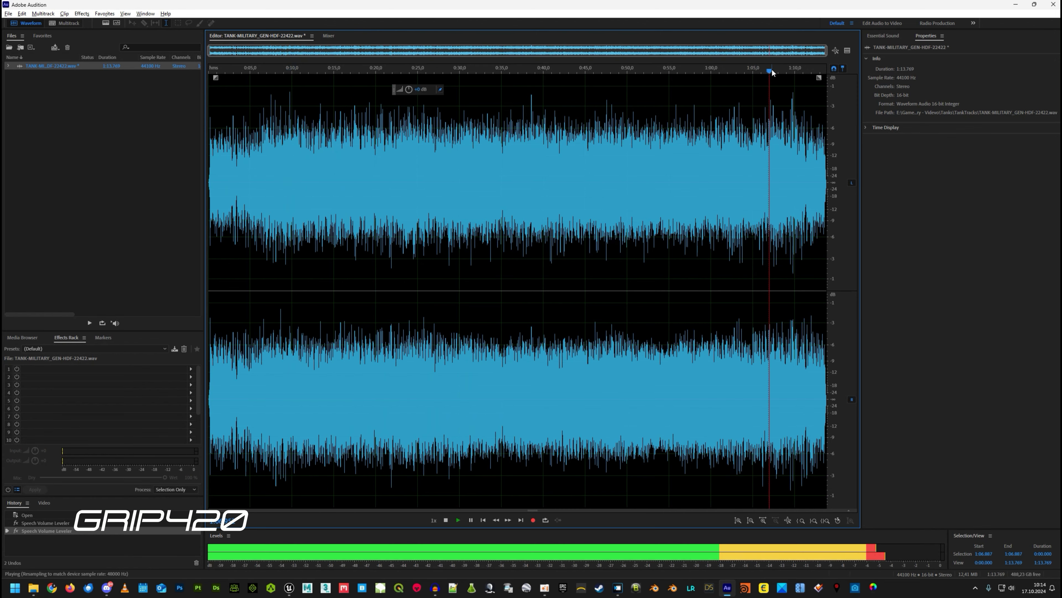
key("space")
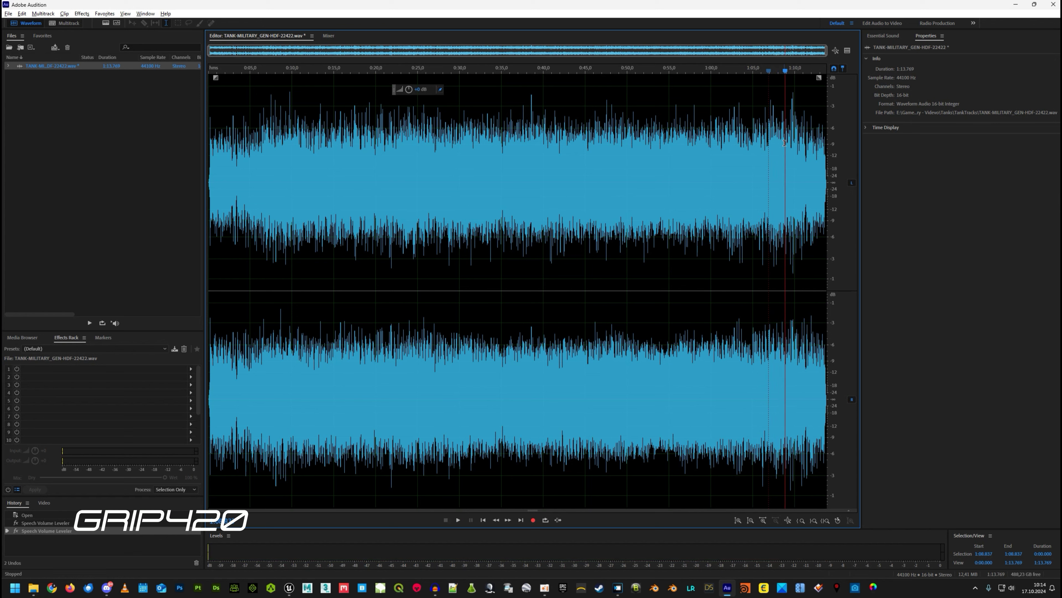
left_click_drag(784, 142, 262, 182)
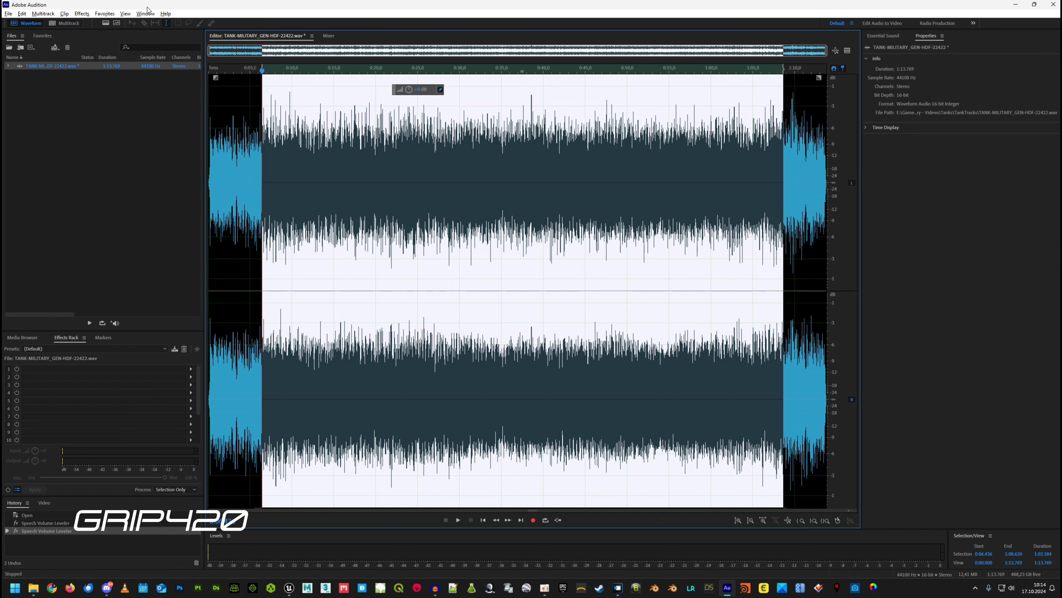
Bring up the Manual Pitch Correction effect from the Time and Pitch effects
left_click(89, 14)
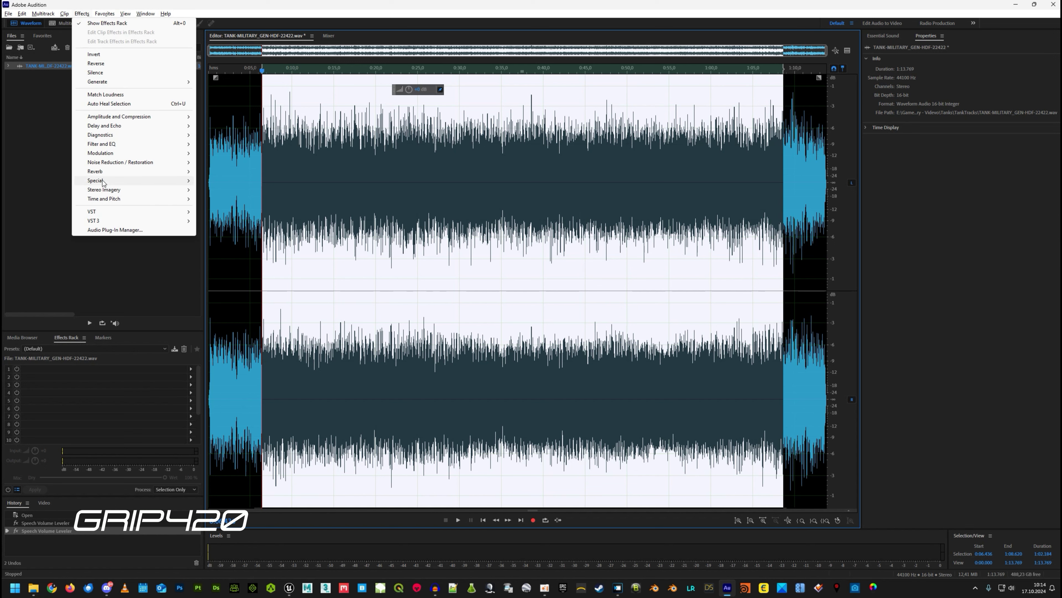
mouse_move(105, 199)
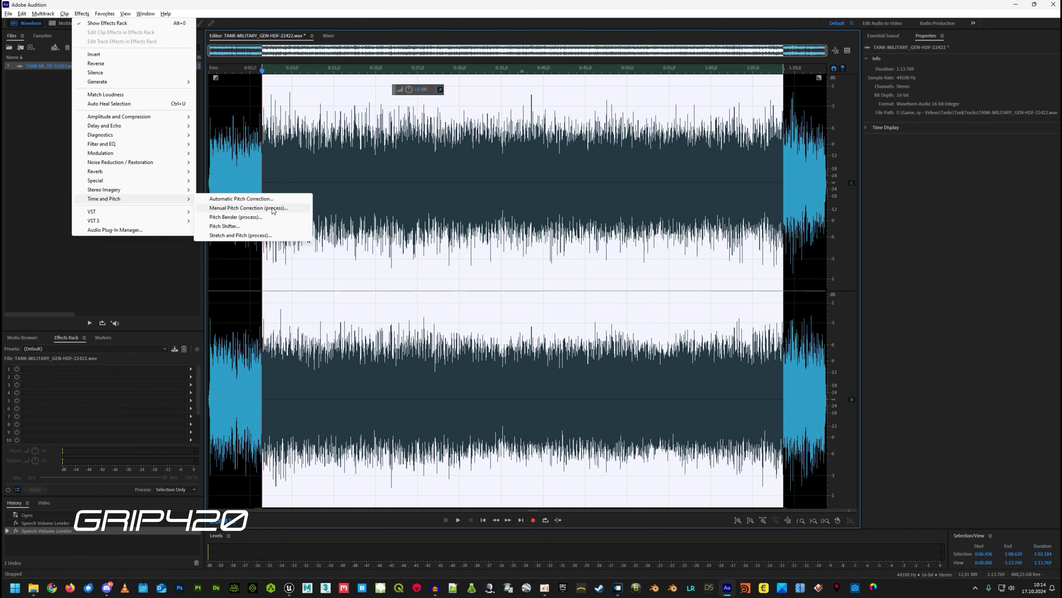
left_click(375, 209)
left_click(105, 14)
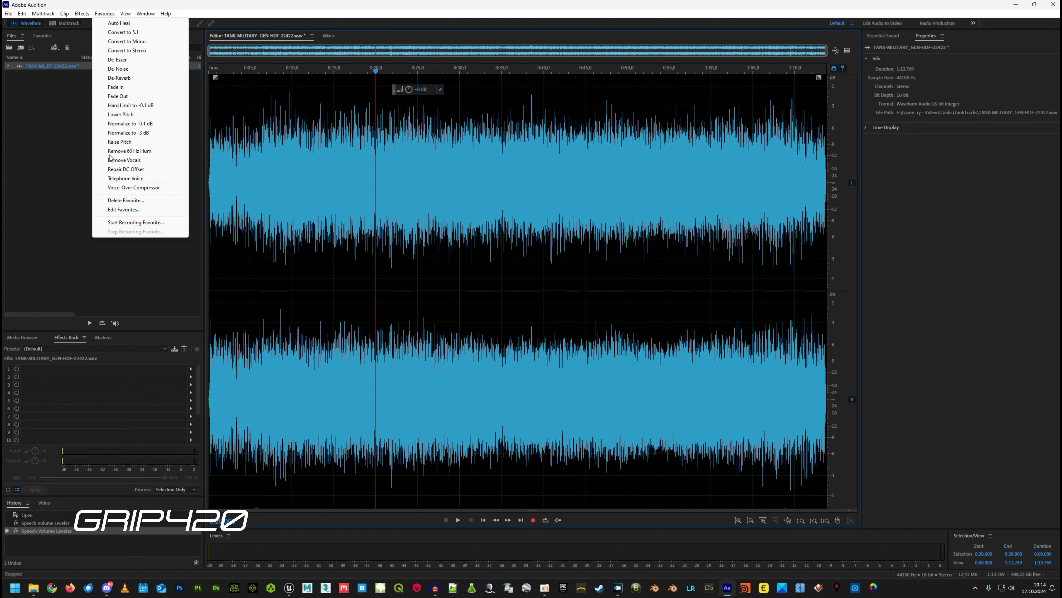
left_click(82, 14)
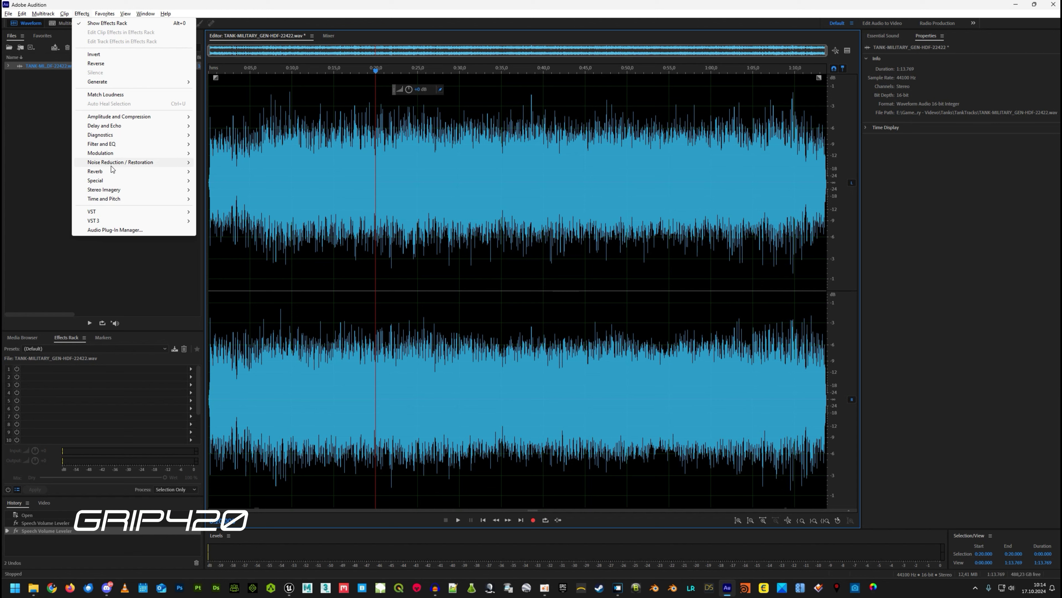
mouse_move(112, 164)
mouse_move(117, 130)
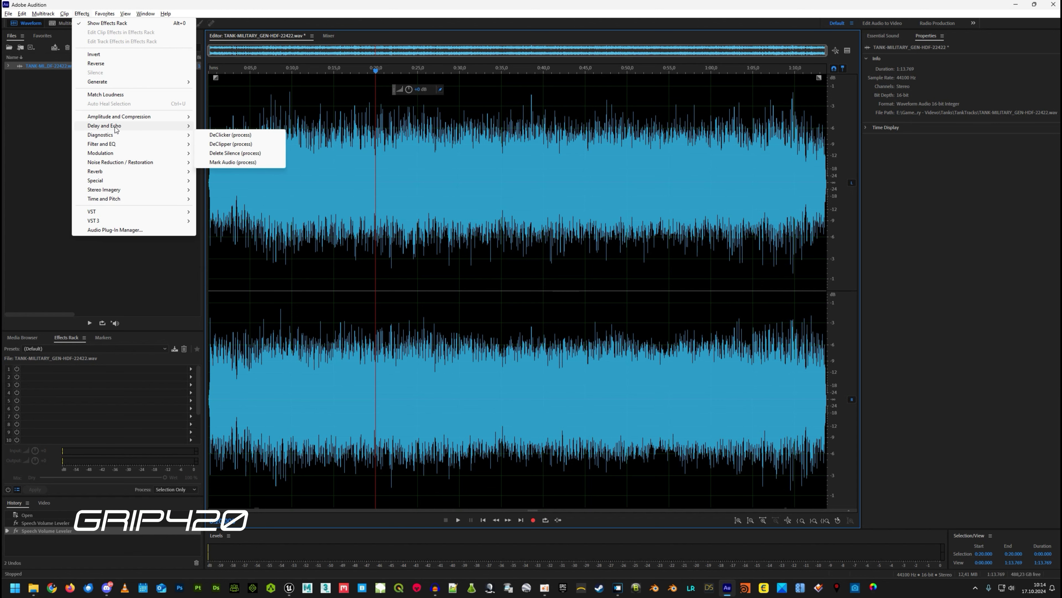
mouse_move(122, 200)
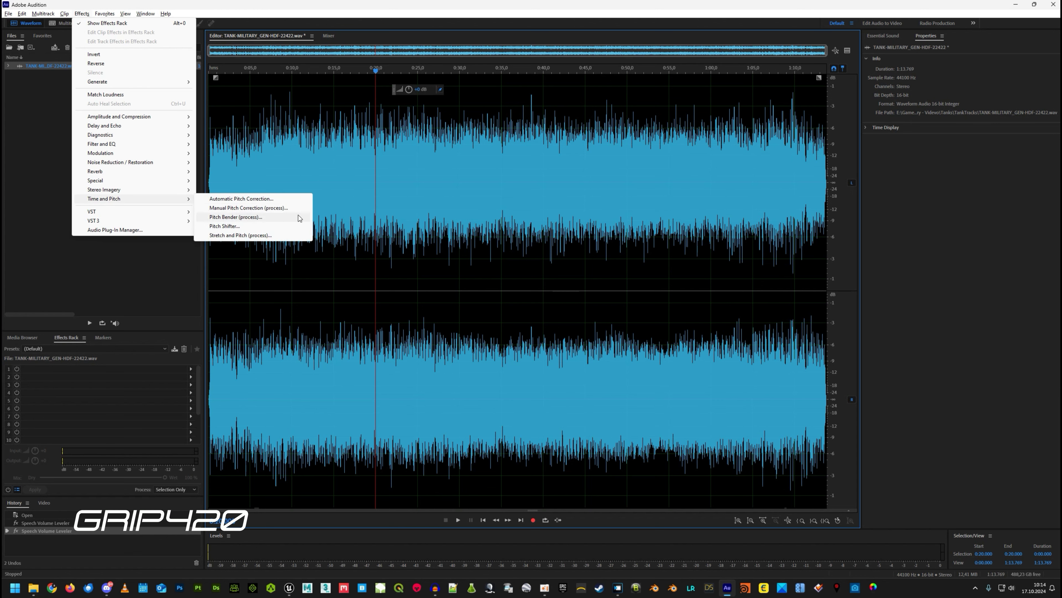
left_click(243, 208)
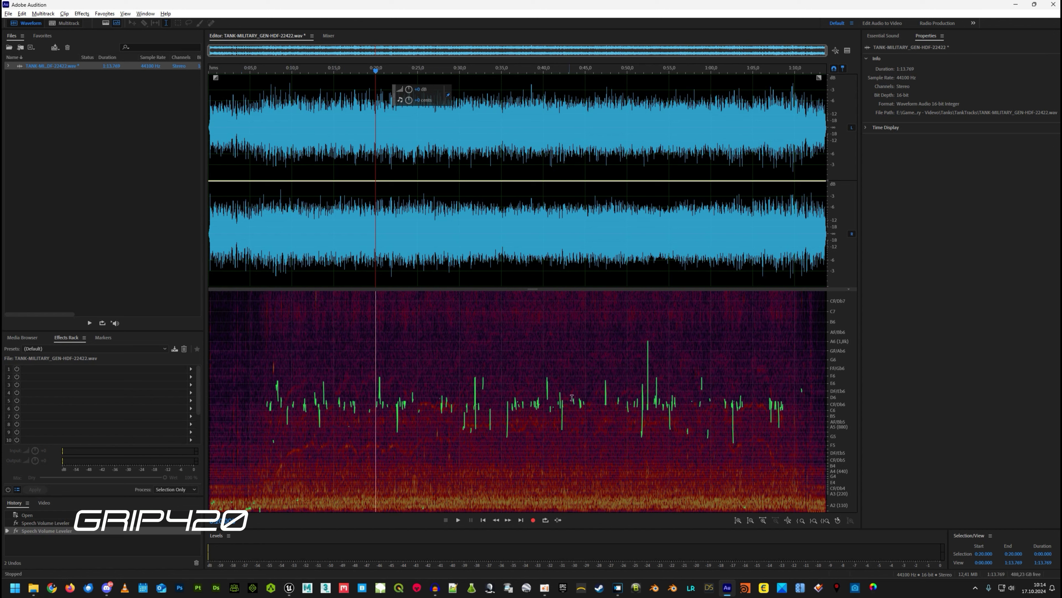
Draw a gently bending pitch envelope, lower mid-recording, and apply it
left_click(255, 181)
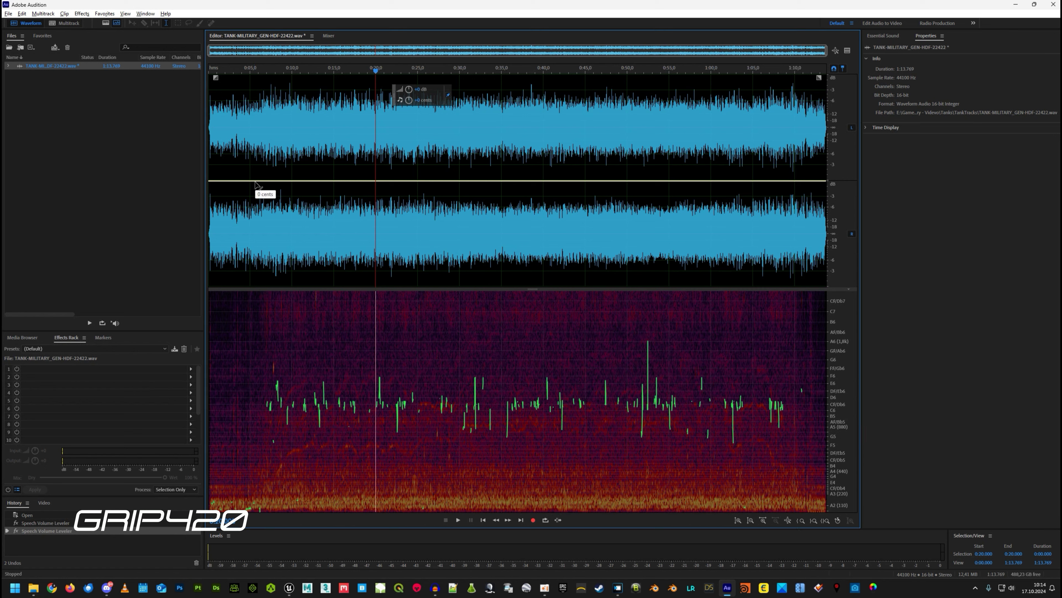
mouse_move(269, 182)
left_mouse_down()
mouse_move(407, 94)
mouse_move(460, 195)
left_mouse_up()
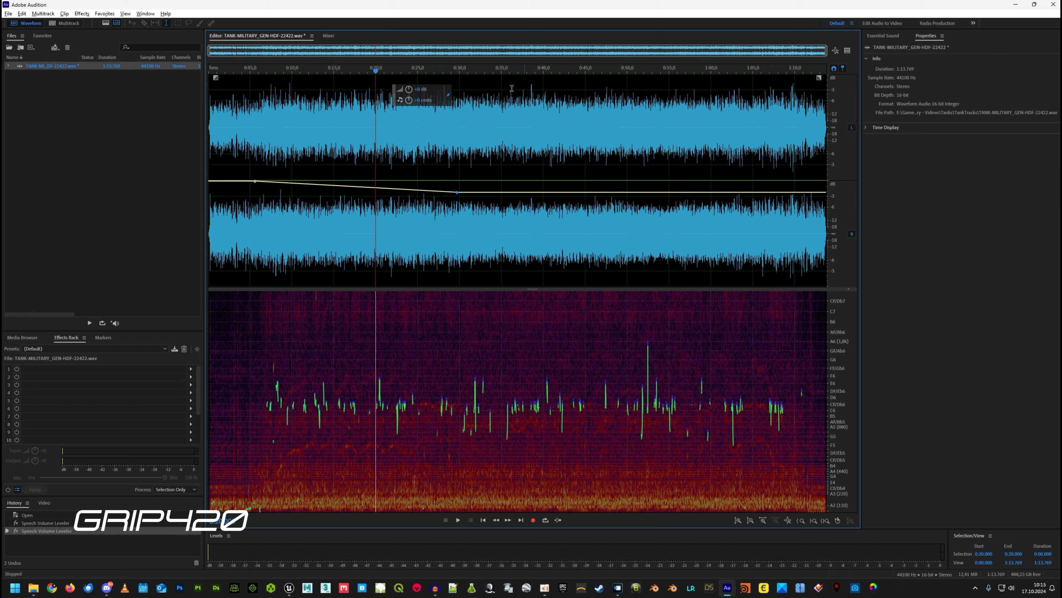
left_click_drag(491, 192, 795, 190)
left_click_drag(795, 191, 796, 187)
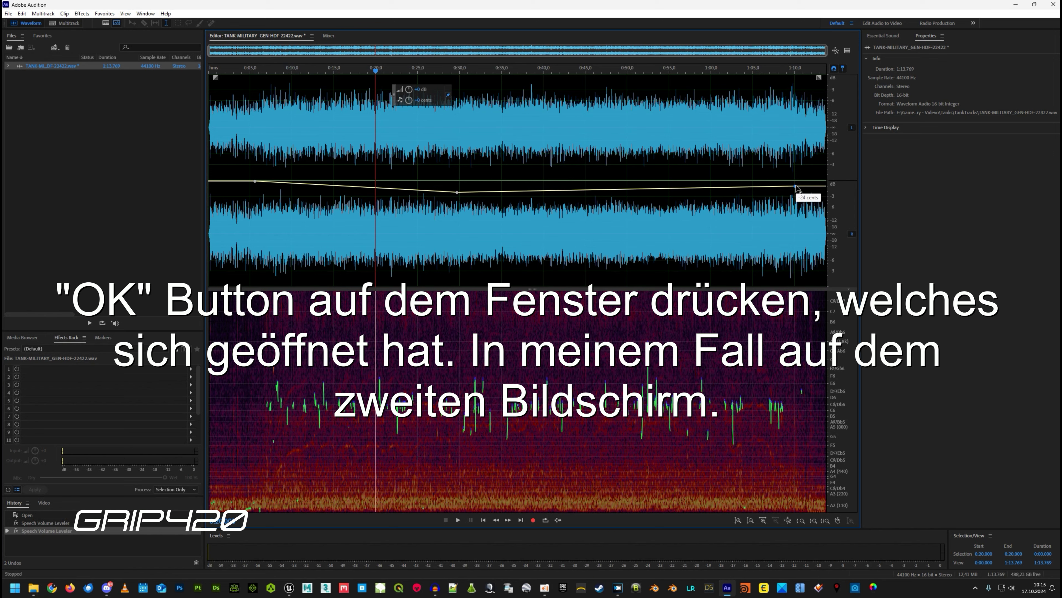
key("Return")
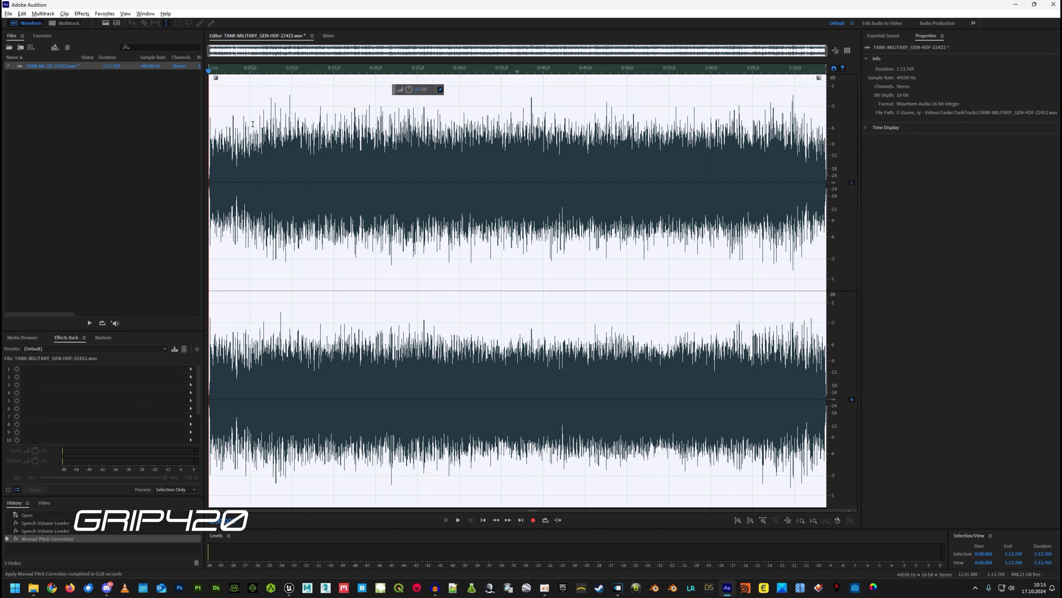
Select about 0:06.6 to 1:08.868 and insert it into a new multitrack session
left_click_drag(264, 152, 786, 210)
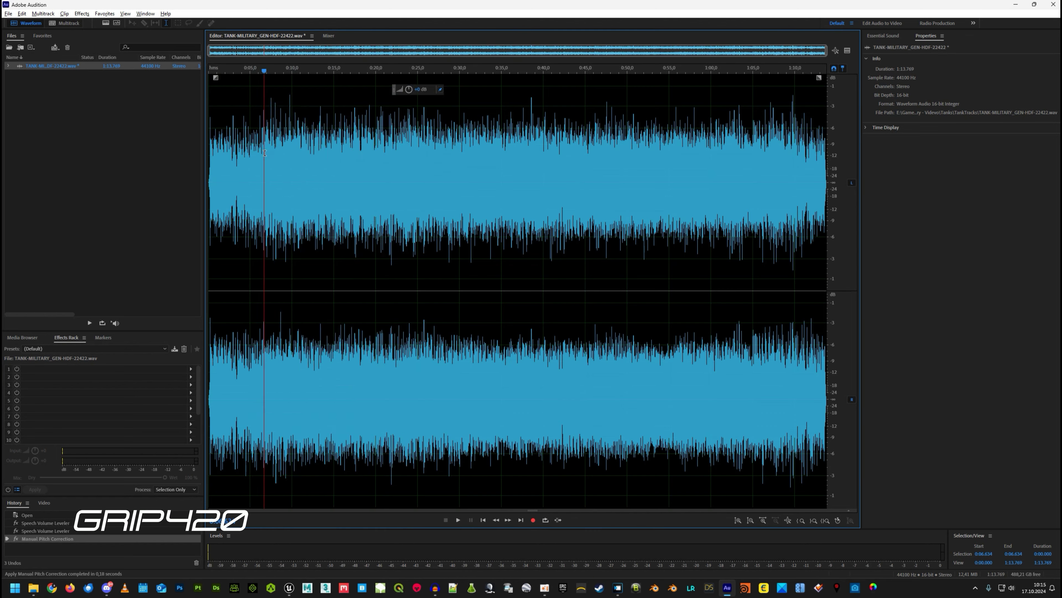
left_click_drag(786, 210, 786, 210)
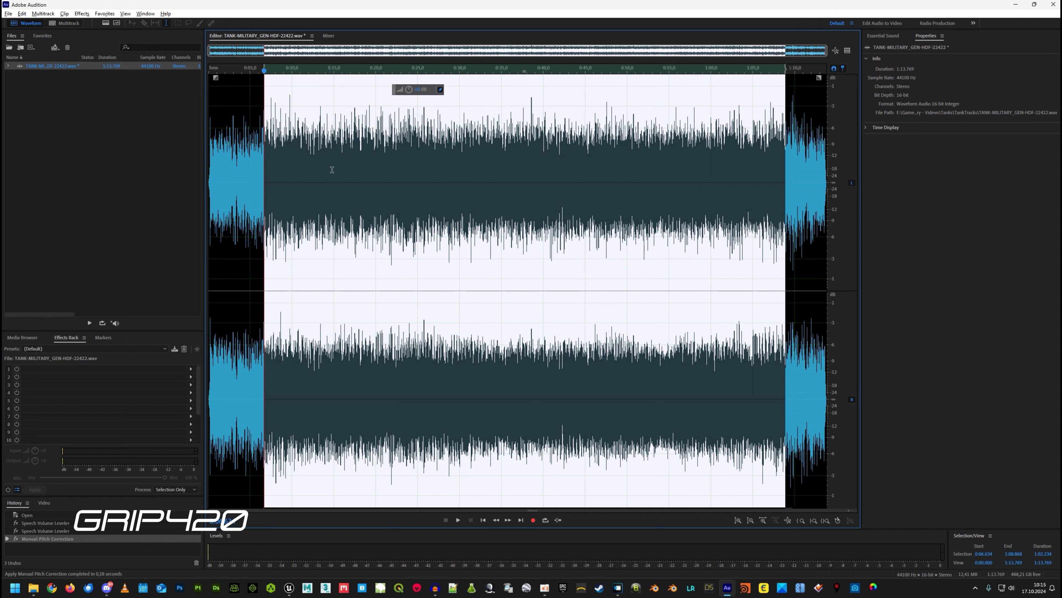
right_click(306, 150)
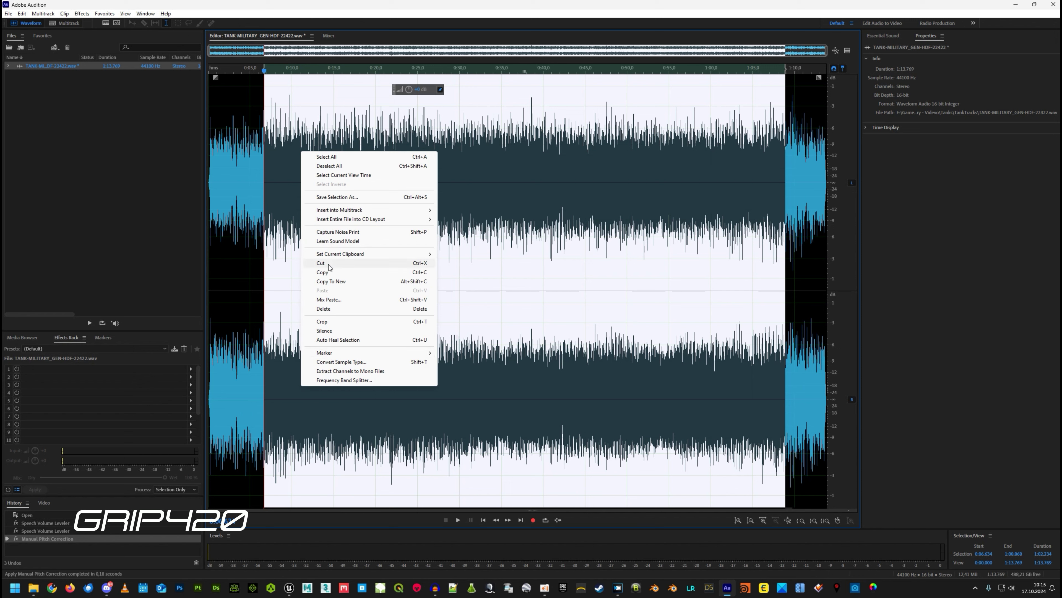
mouse_move(336, 211)
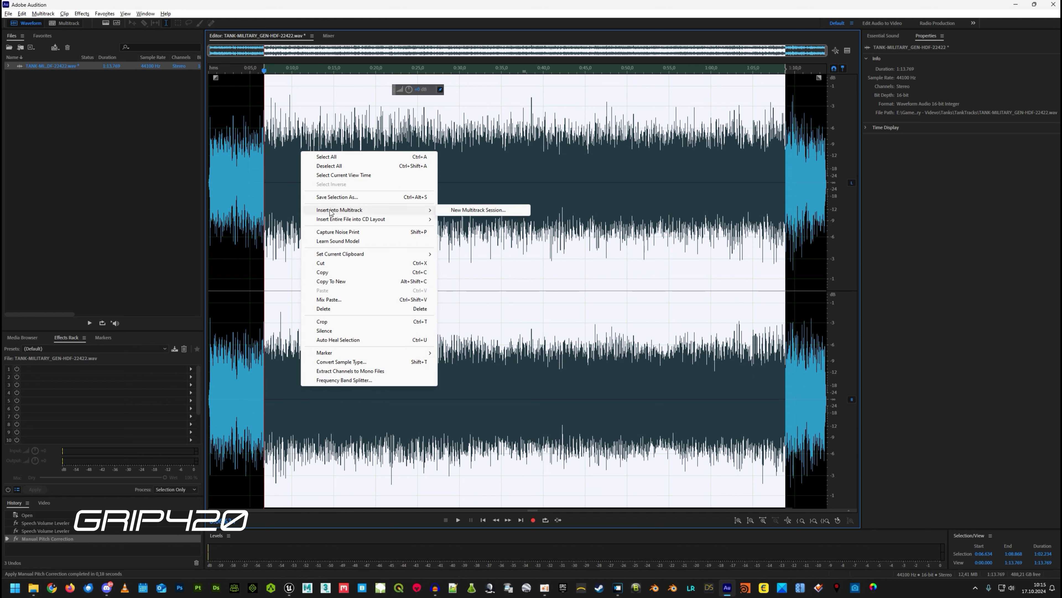
left_click(474, 210)
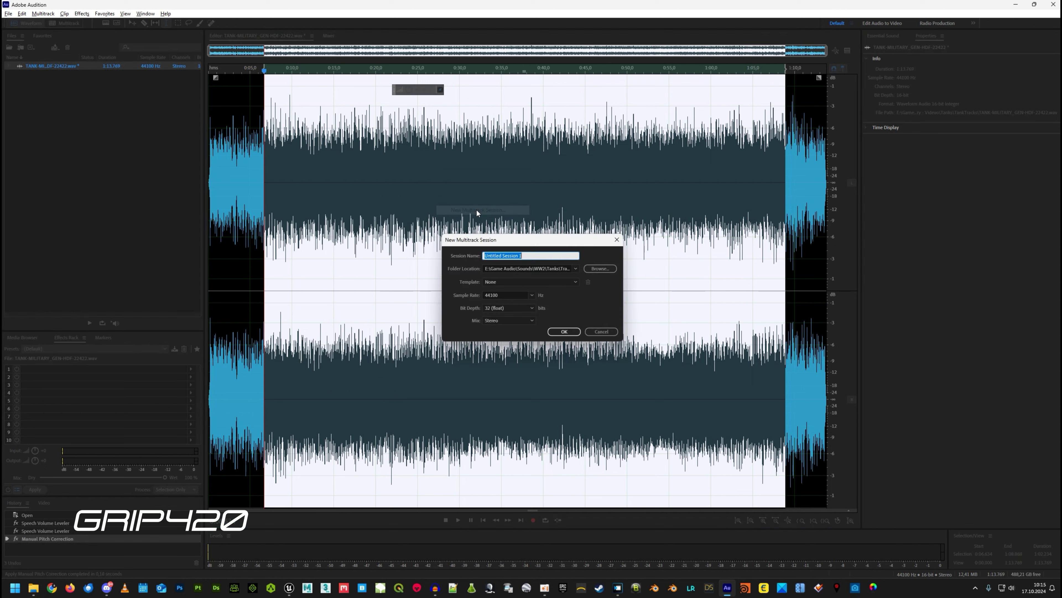
Create a Tank_Track_09 folder in WW2 Tanks Tracks and copy its path
left_click(34, 587)
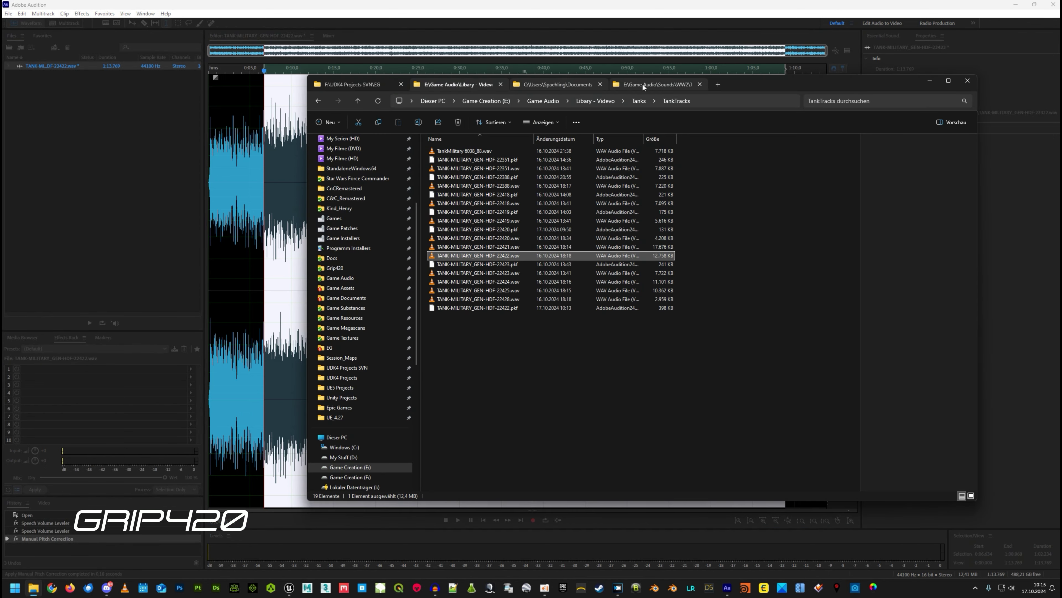
left_click(642, 84)
right_click(465, 252)
key("Up")
key("Up")
key("Right")
key("Return")
type("Tankn")
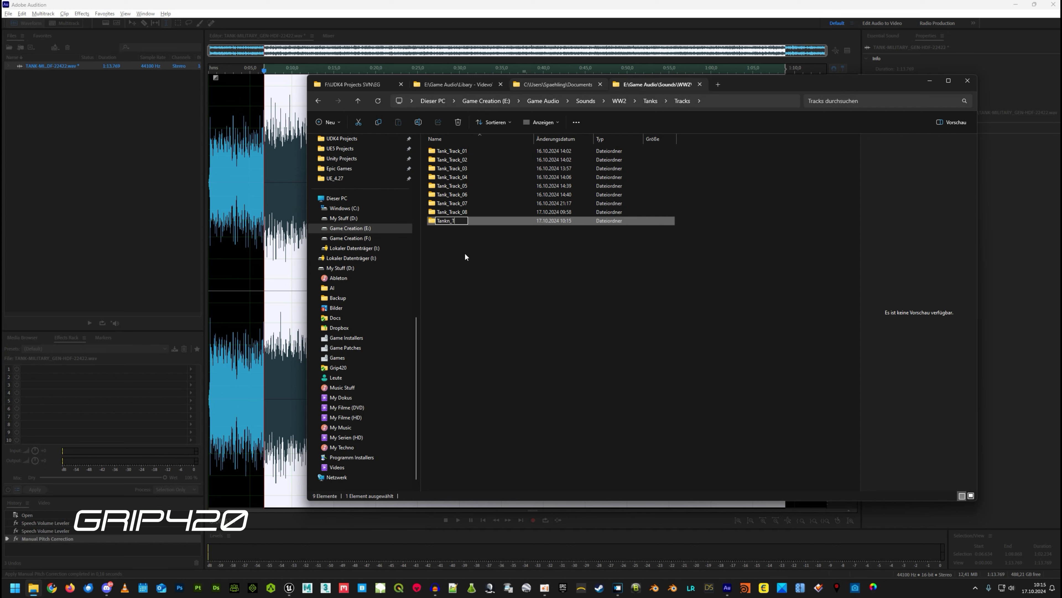
type("_Track_09")
key("Return")
key("Return")
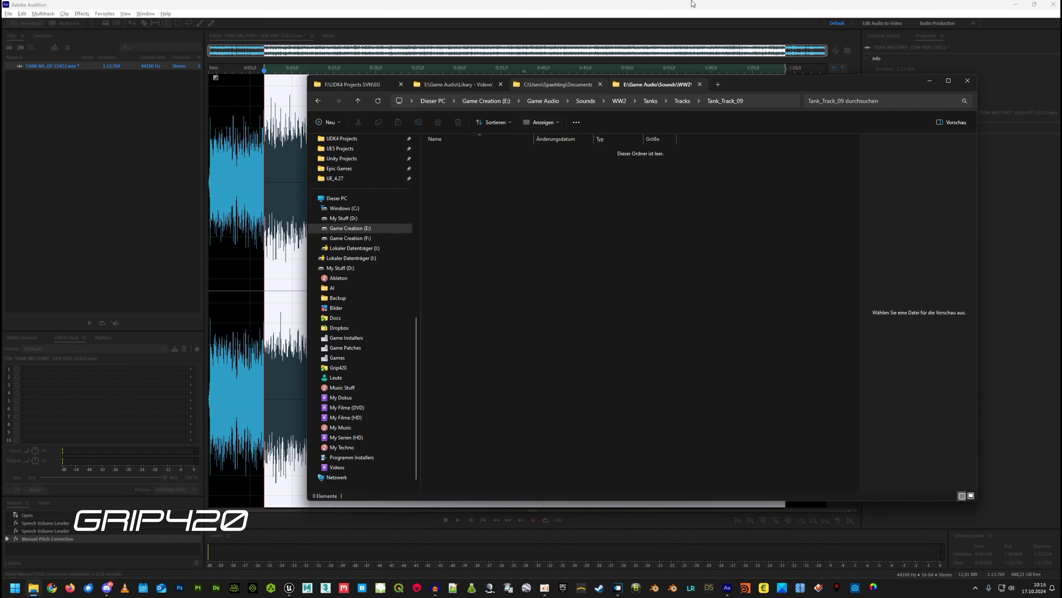
left_click(753, 111)
key("ctrl+c")
key("alt+Tab")
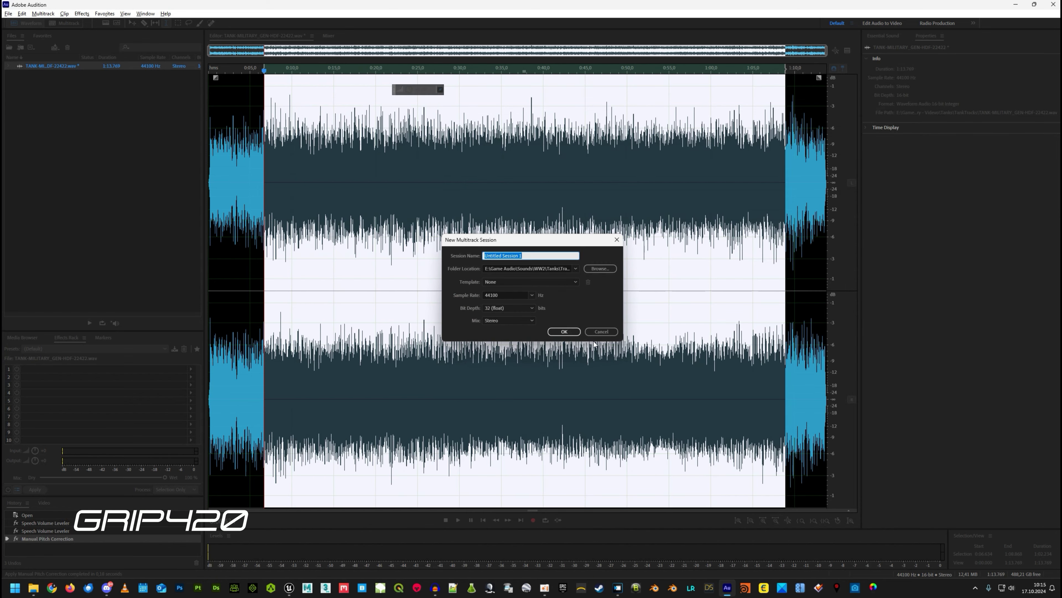
Set the folder location and session name to Tank_Track_09, then create the session
left_click(557, 270)
key("ctrl+v")
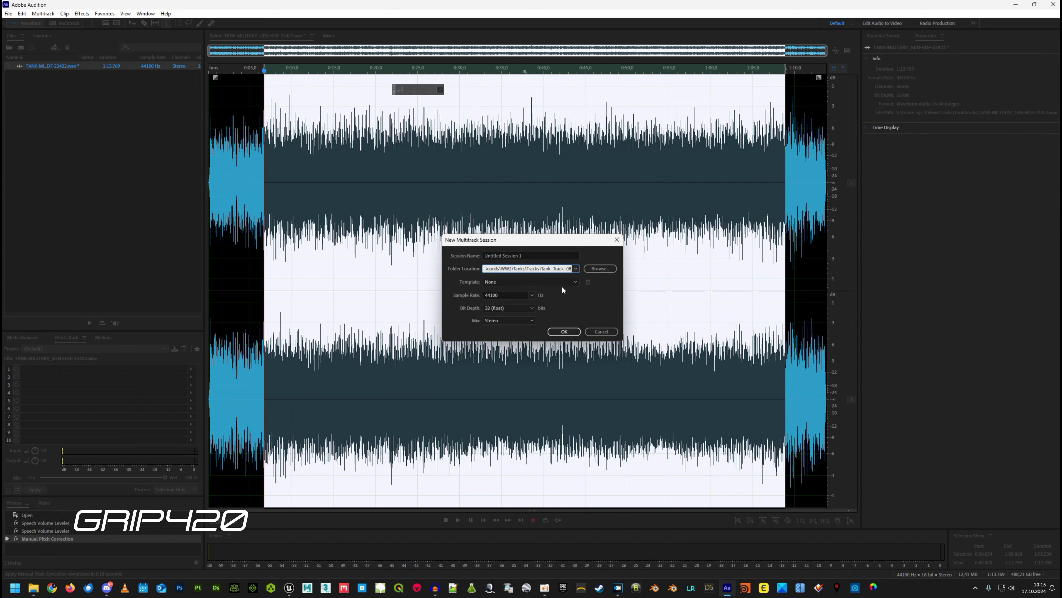
type("9")
double_click(543, 270)
key("ctrl+c")
key("shift+Tab")
key("ctrl+v")
key("Delete")
left_click(561, 331)
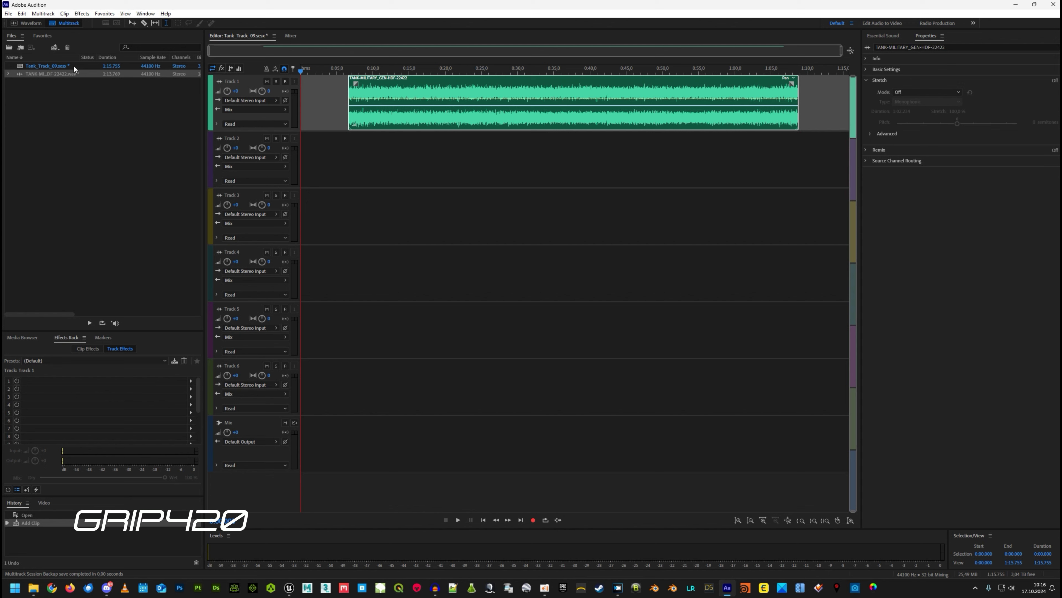
Save the Tank_Track_09 session, answering the copy-media prompt
right_click(61, 75)
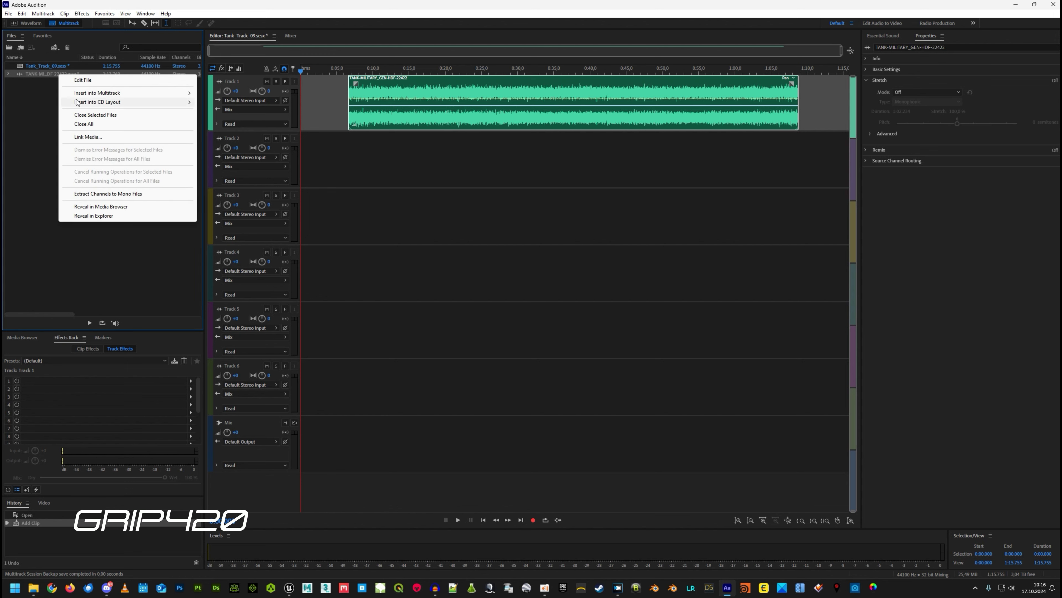
left_click(46, 106)
left_click(51, 74)
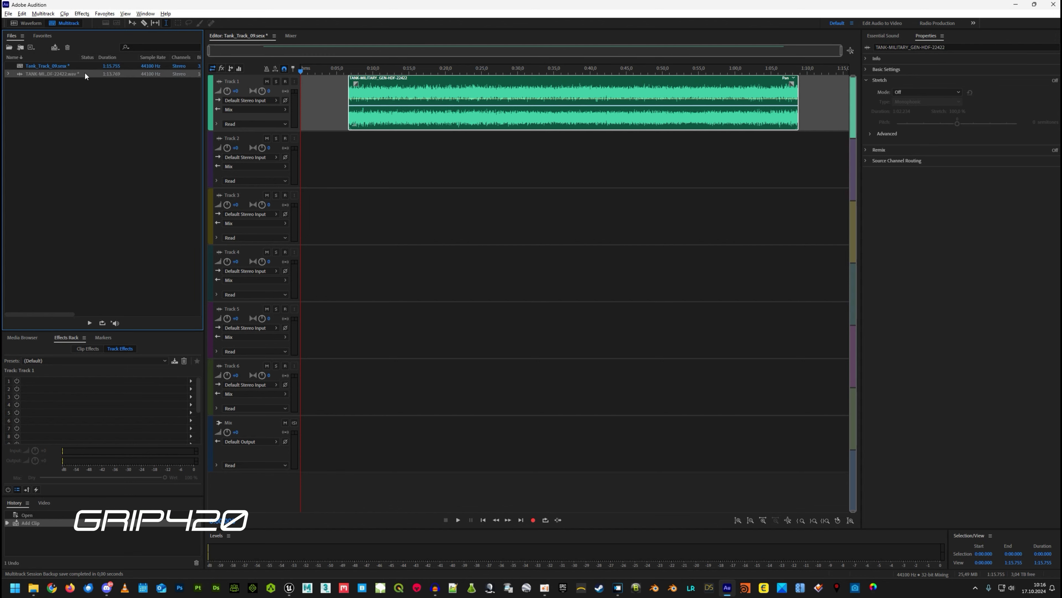
key("ctrl+s")
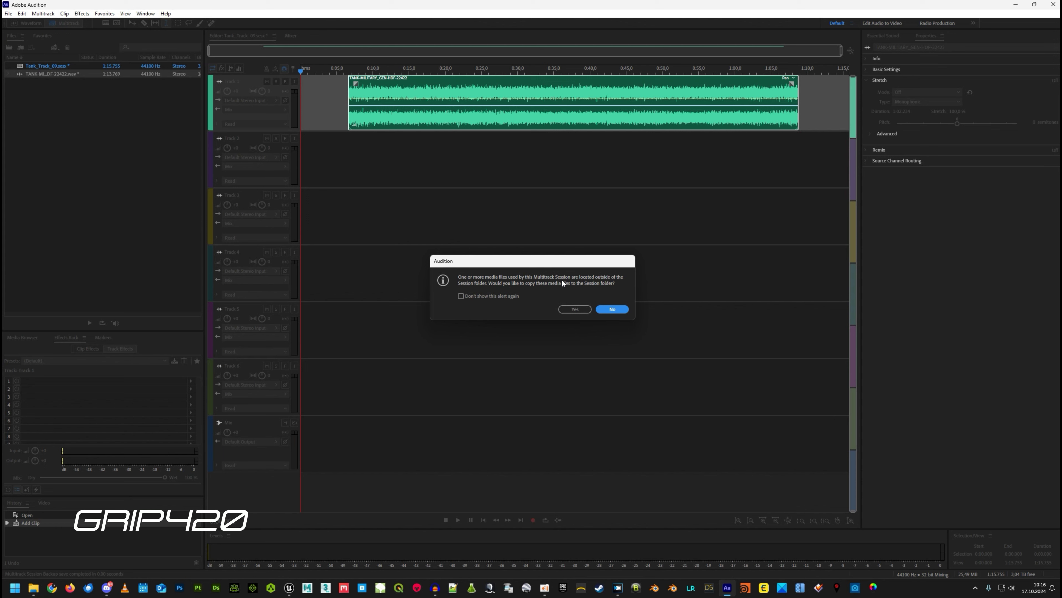
left_click(574, 309)
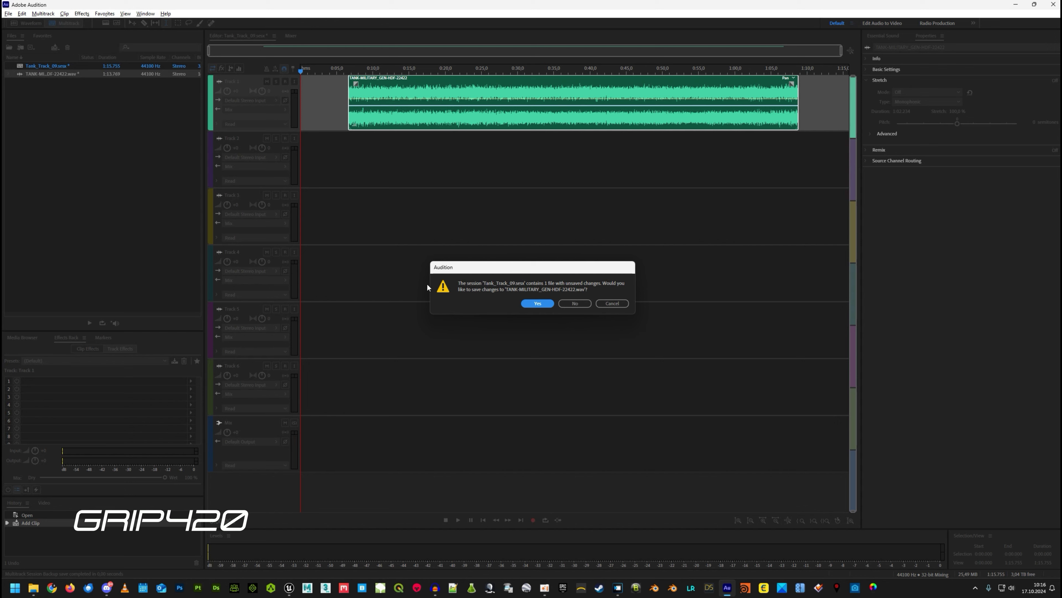
left_click(570, 305)
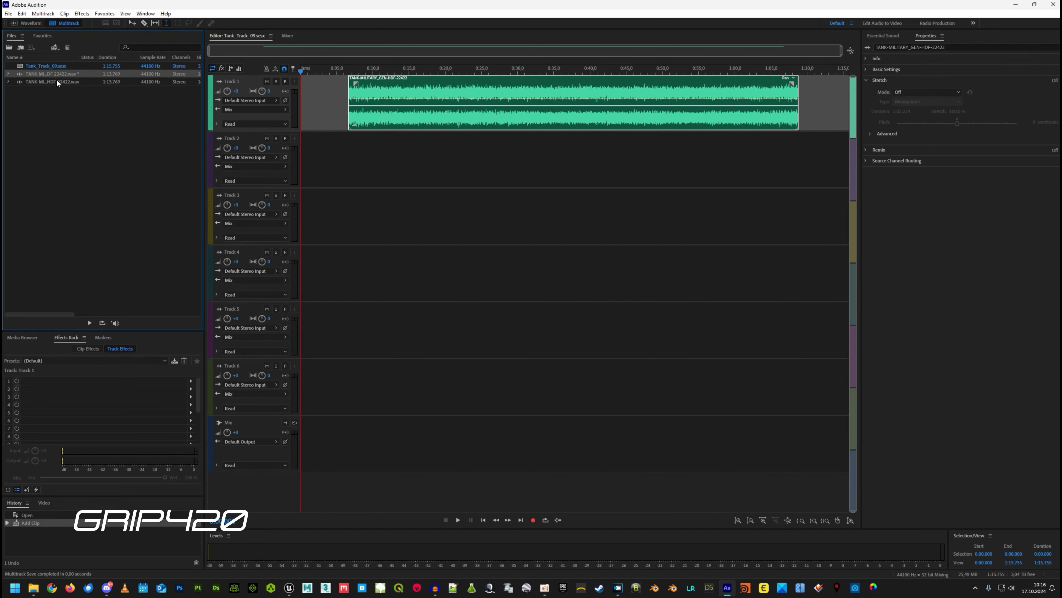
Close the modified tank recording, discarding its unsaved changes
left_click(62, 66)
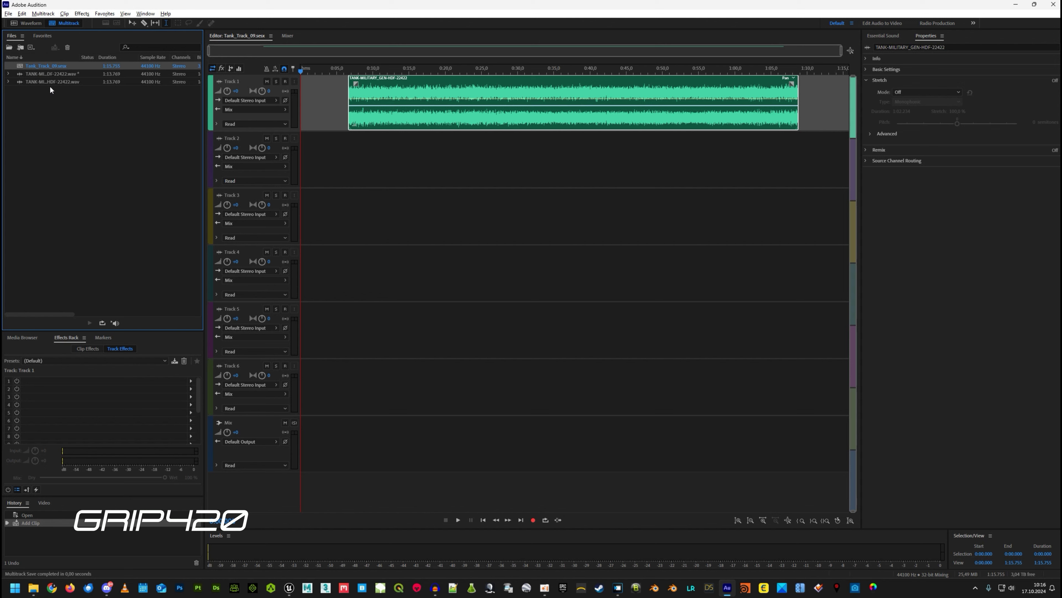
left_click(50, 84)
left_click(58, 75)
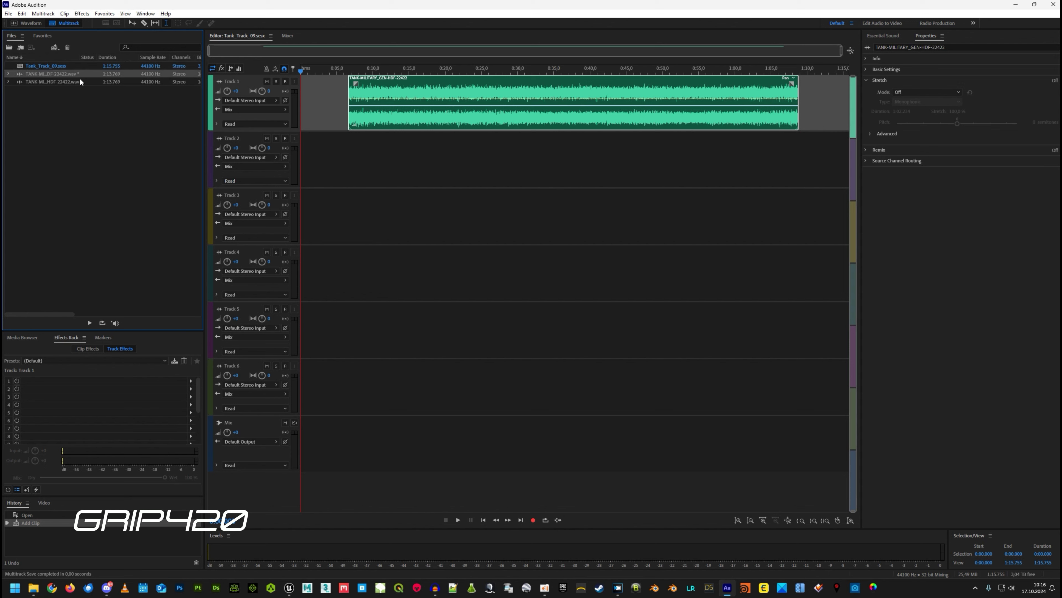
right_click(76, 74)
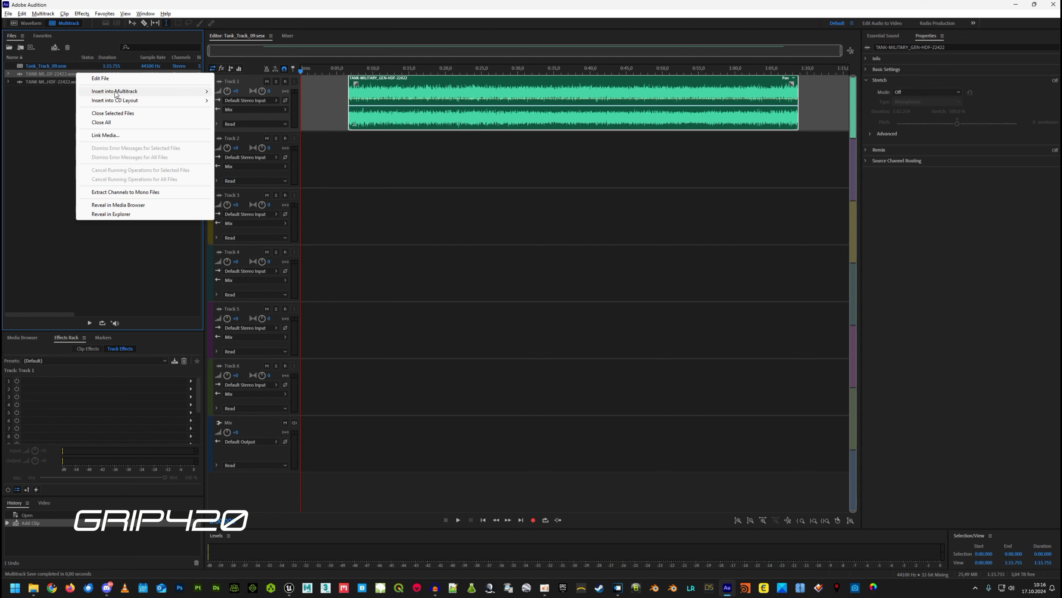
left_click(105, 114)
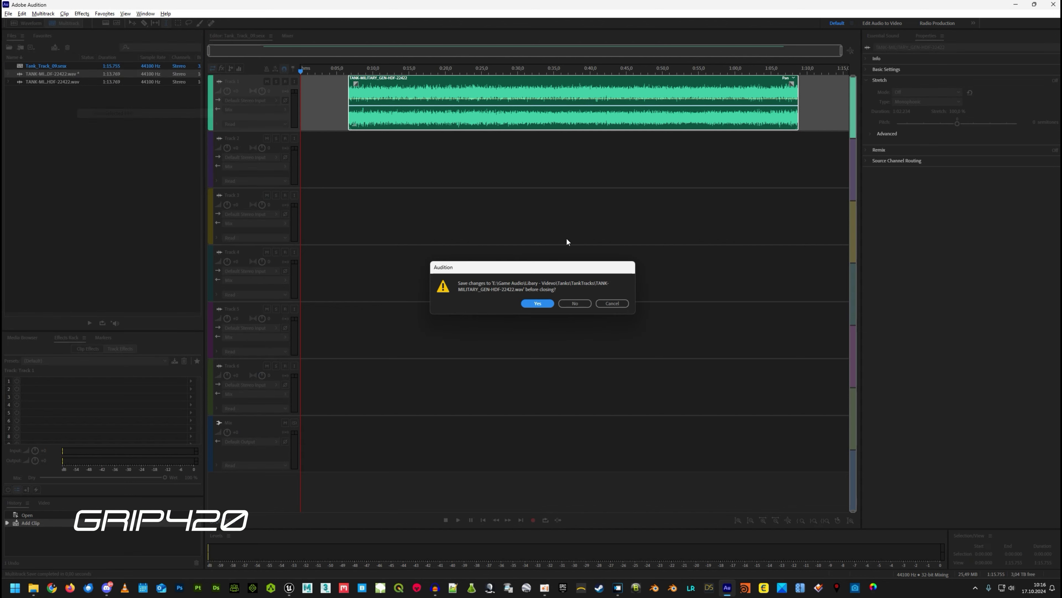
left_click(575, 304)
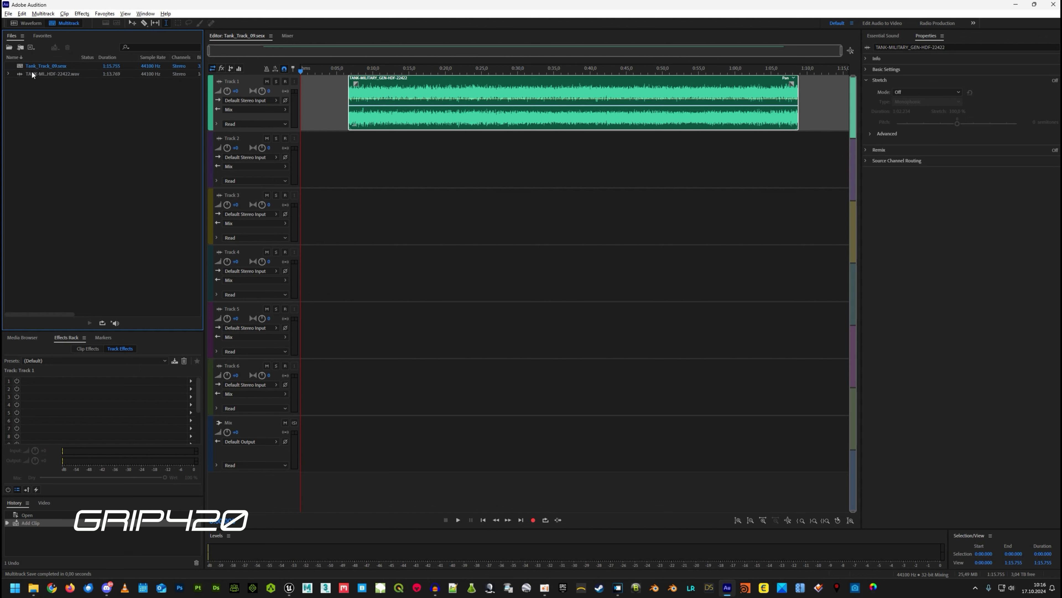
left_click(34, 588)
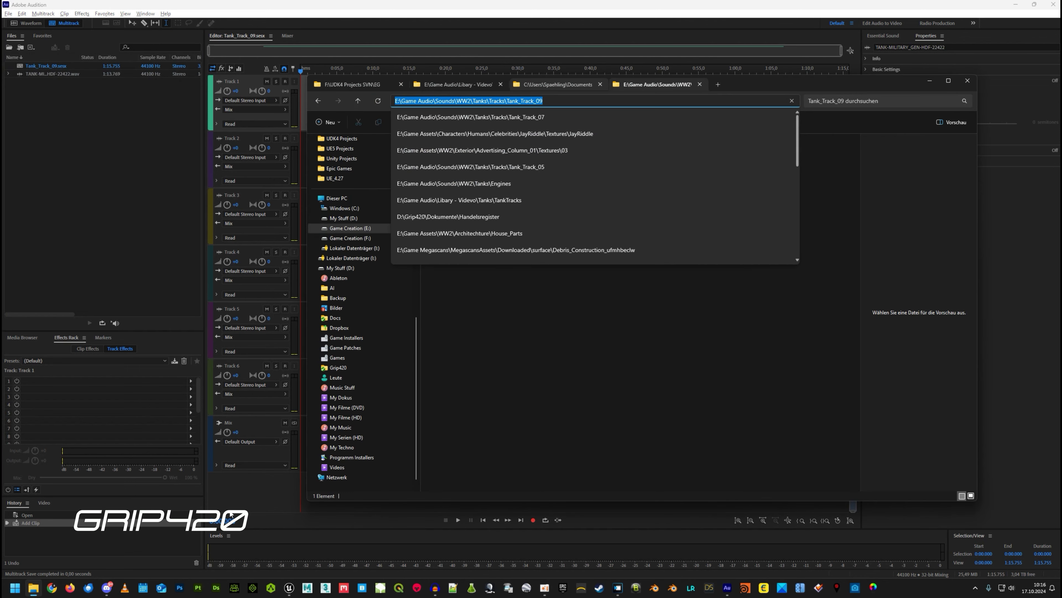
double_click(444, 151)
double_click(462, 150)
left_click(469, 164)
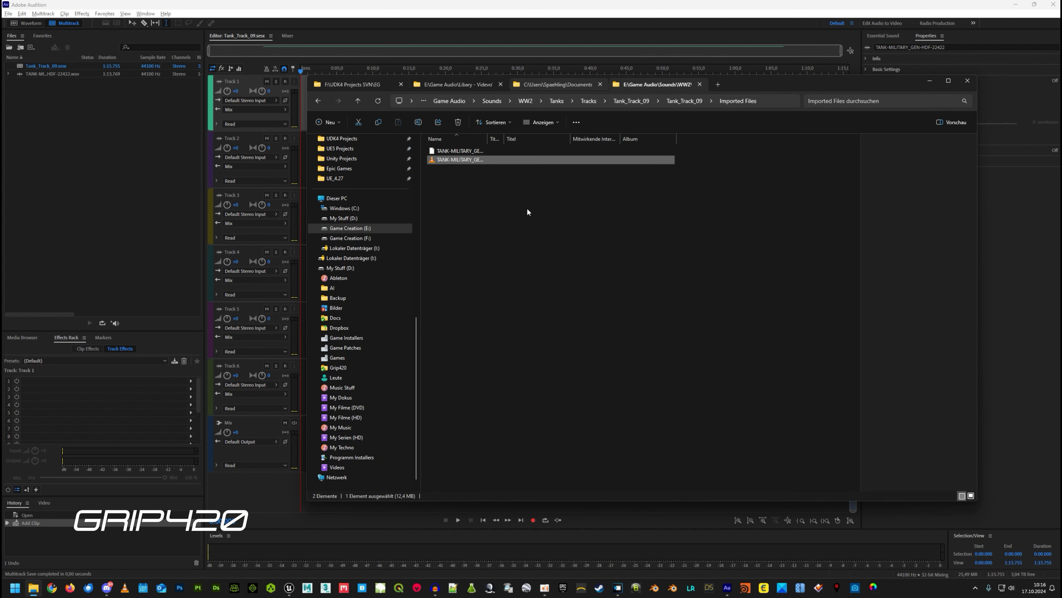
left_click(505, 249)
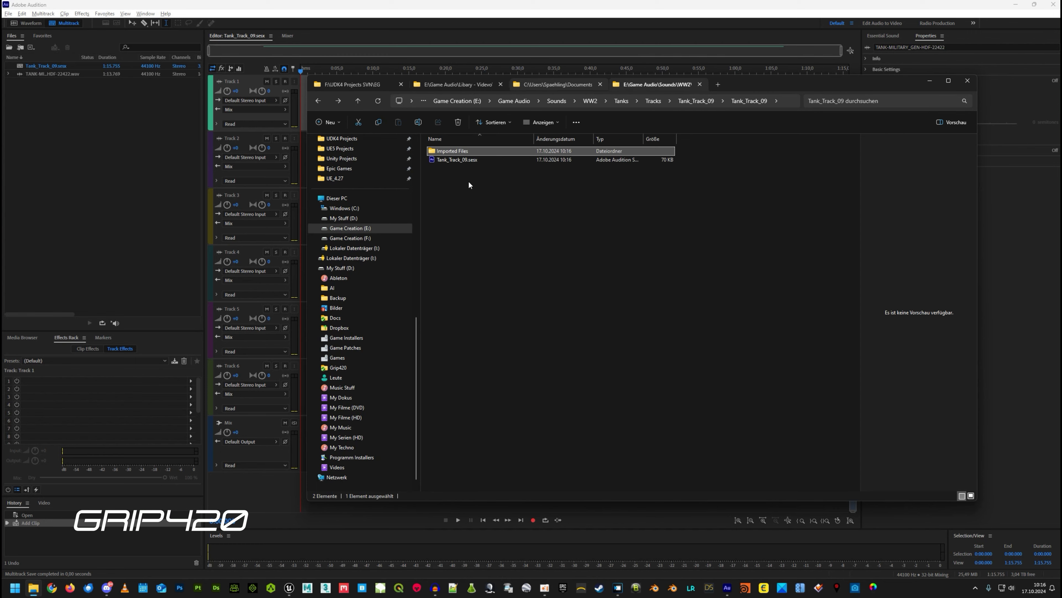
left_click_drag(456, 151, 405, 104)
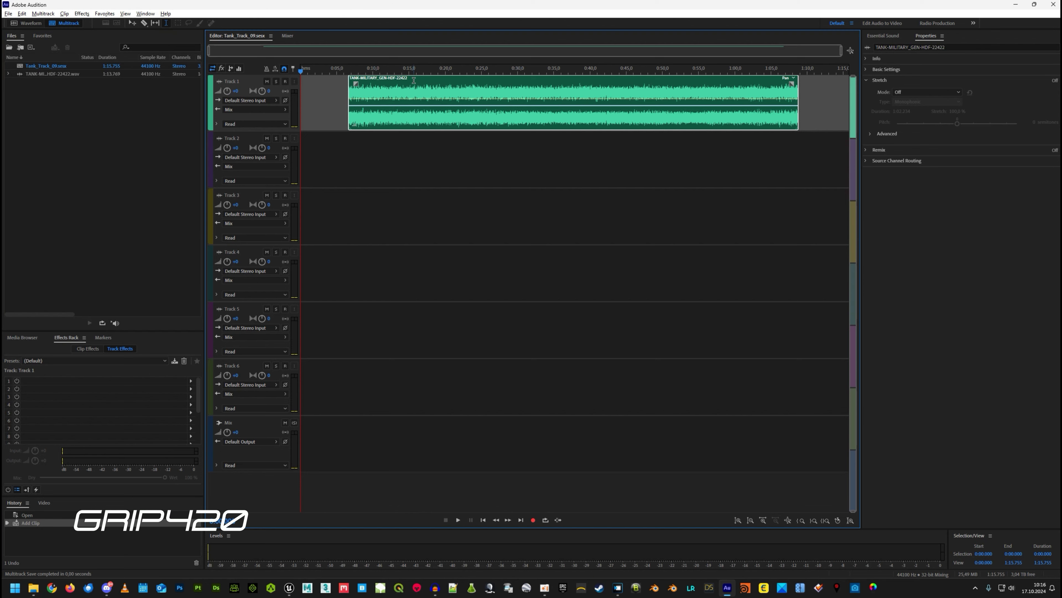
left_click(432, 215)
Move the tank clip to the start of Track 4 and listen from about 0:27
left_click(462, 88)
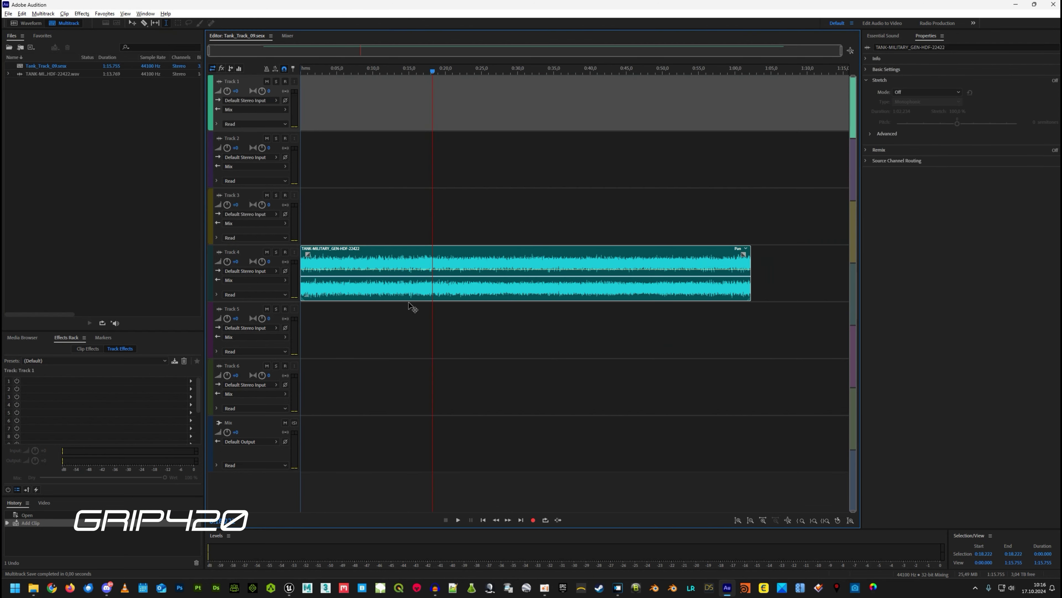
left_click_drag(462, 88, 356, 260)
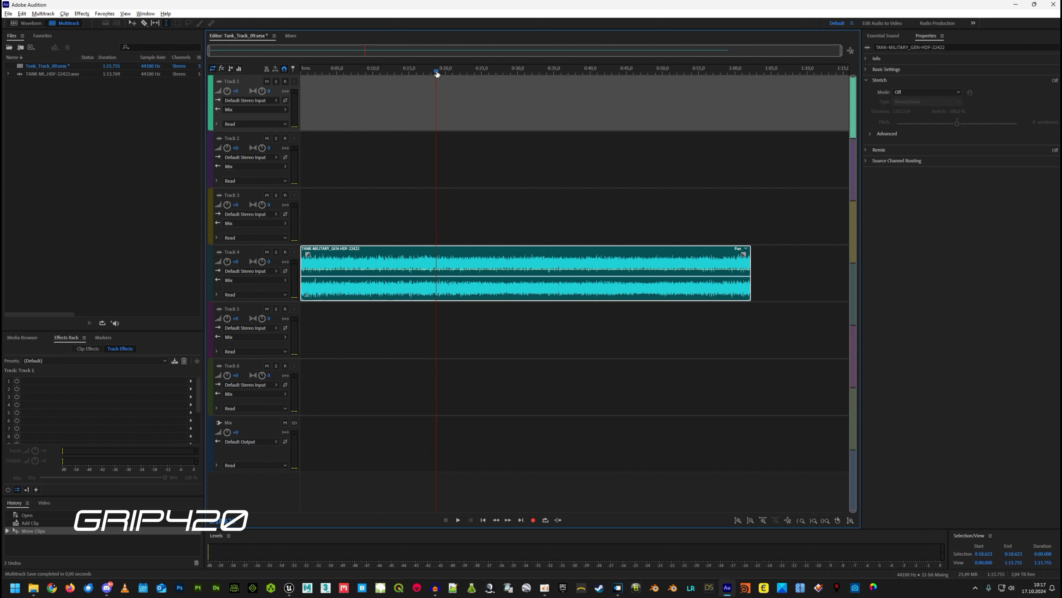
key("space")
left_click(484, 88)
key("space")
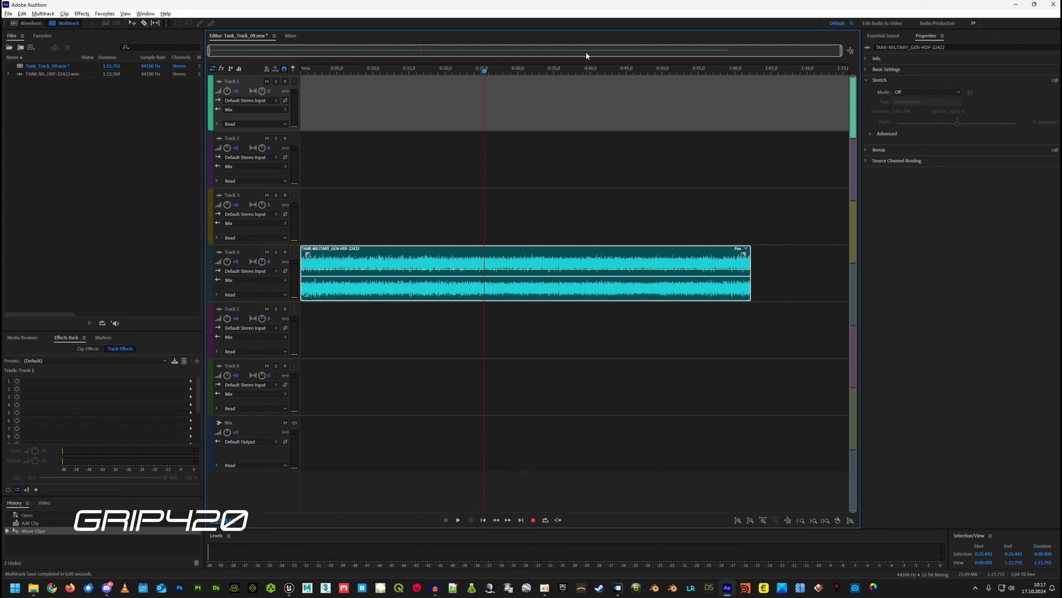
left_click(496, 71)
key("space")
key("space")
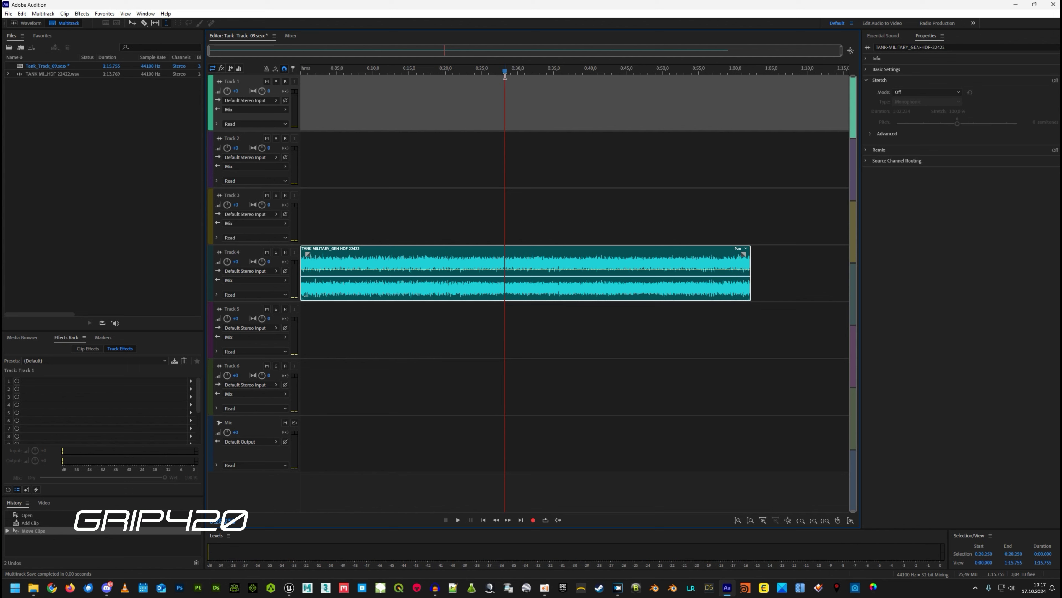
Split the clip and swap its halves so they overlap around 0:30
left_click(530, 271)
left_click(498, 251)
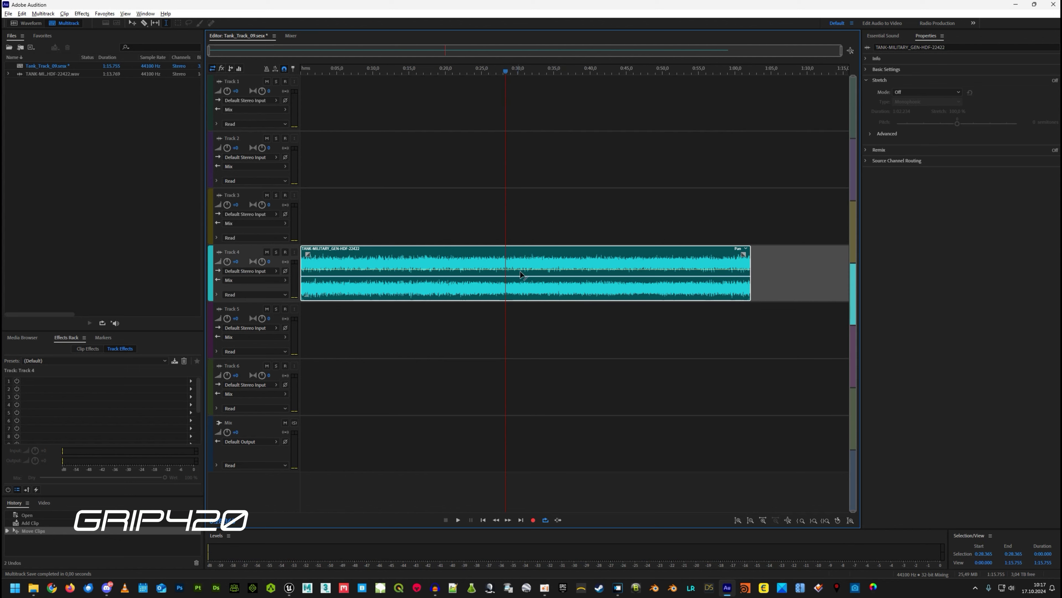
key("ctrl+k")
left_click_drag(529, 285, 344, 343)
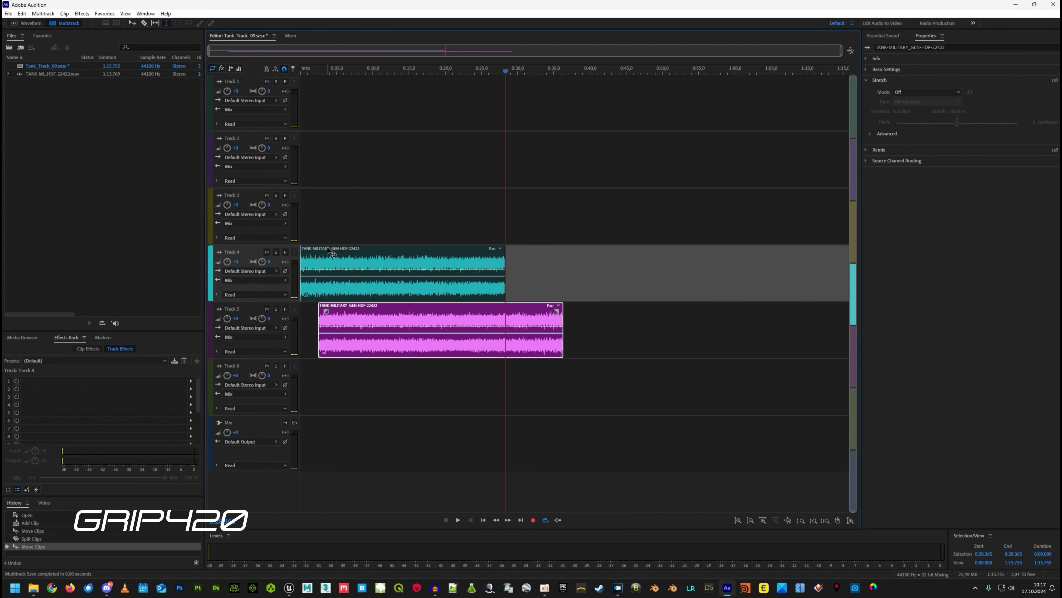
left_click_drag(330, 250, 552, 250)
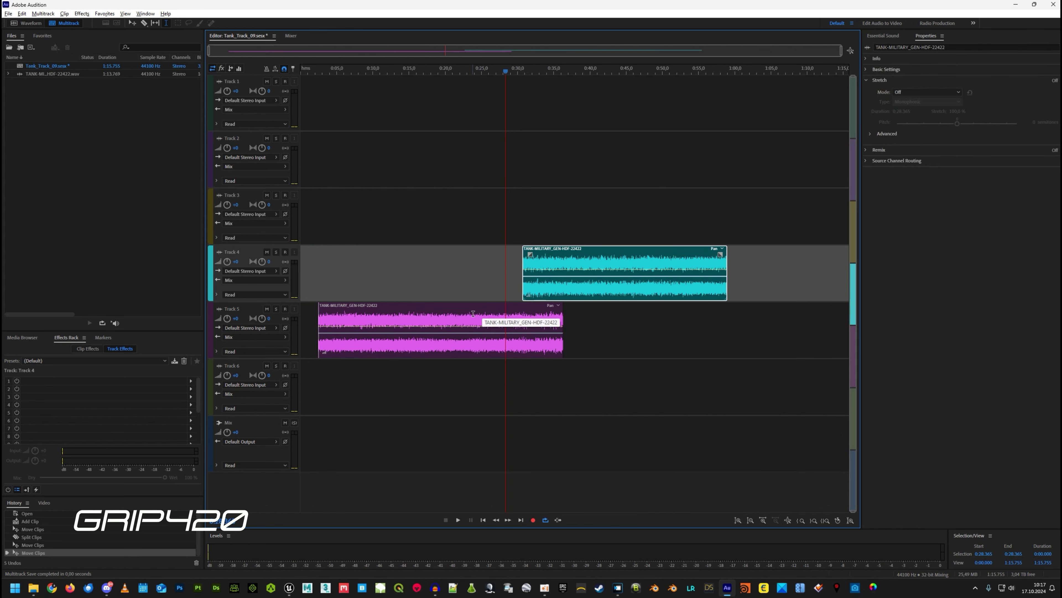
left_click_drag(450, 310, 433, 254)
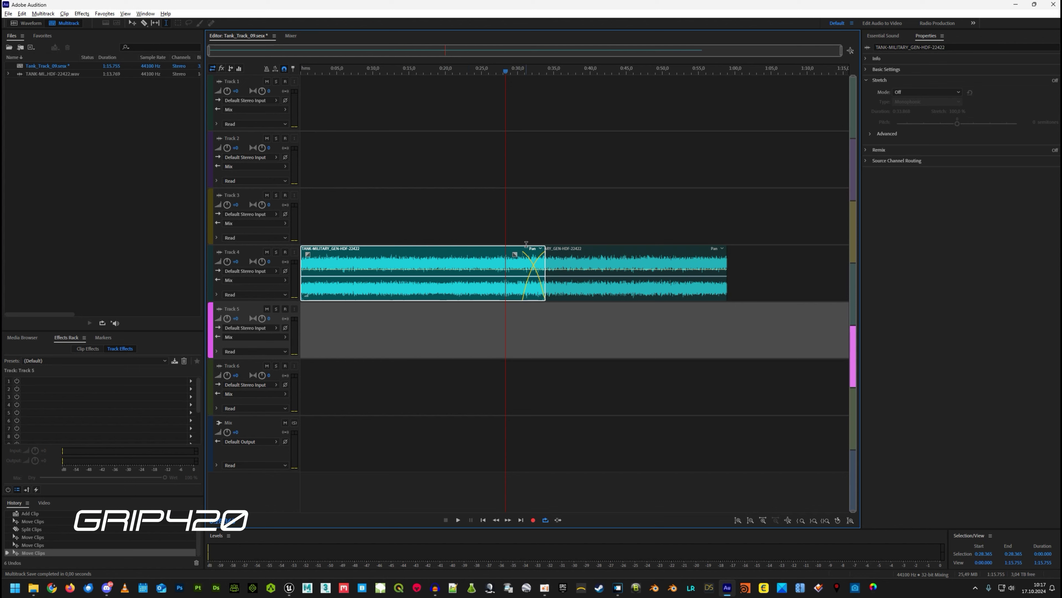
left_click(514, 254)
right_click(514, 255)
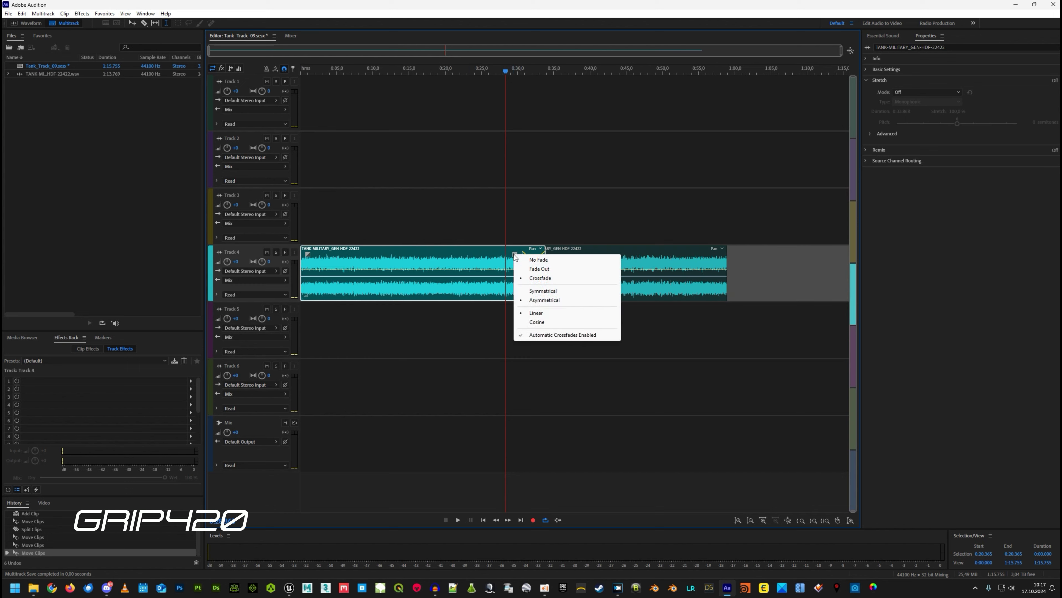
Give the crossfade a cosine curve, play it back, and save the session
left_click(531, 323)
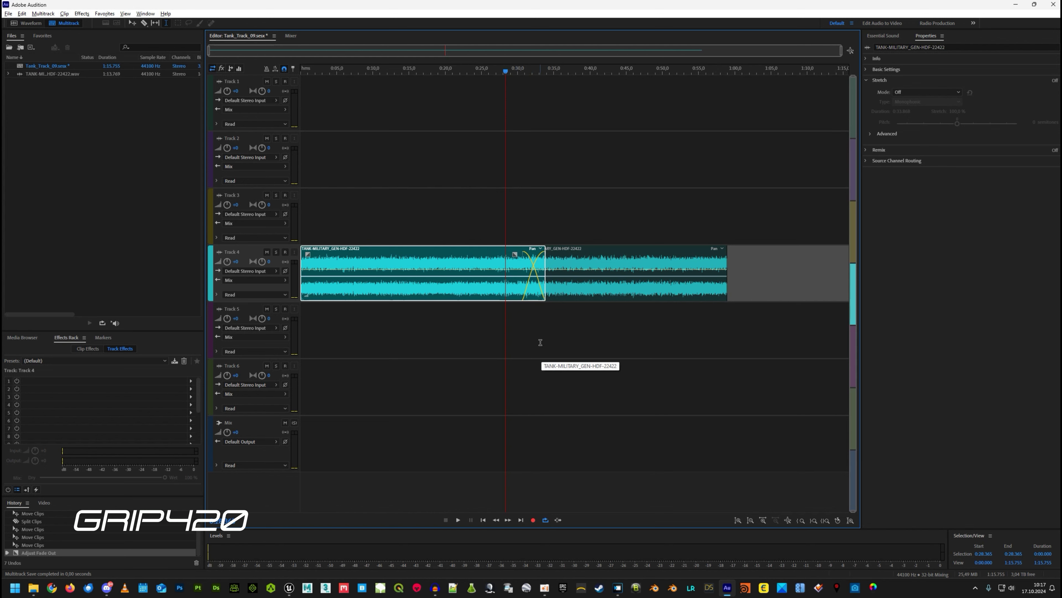
key("space")
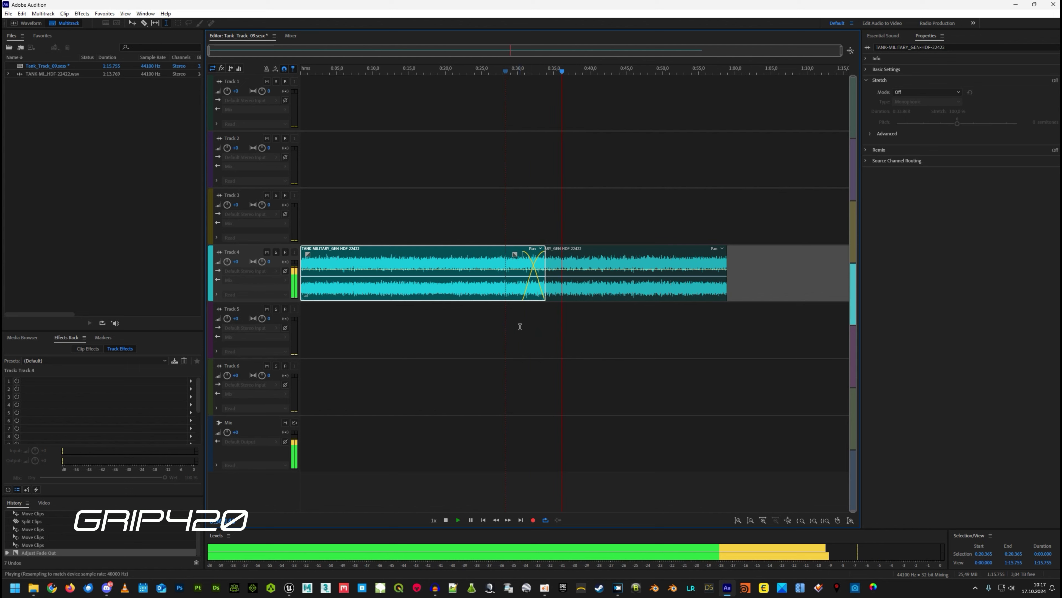
key("space")
left_click(487, 331)
key("ctrl+s")
Select the 0:00 to 1:00 range over both clips on Track 4
left_click(779, 256)
left_click_drag(780, 257, 451, 271)
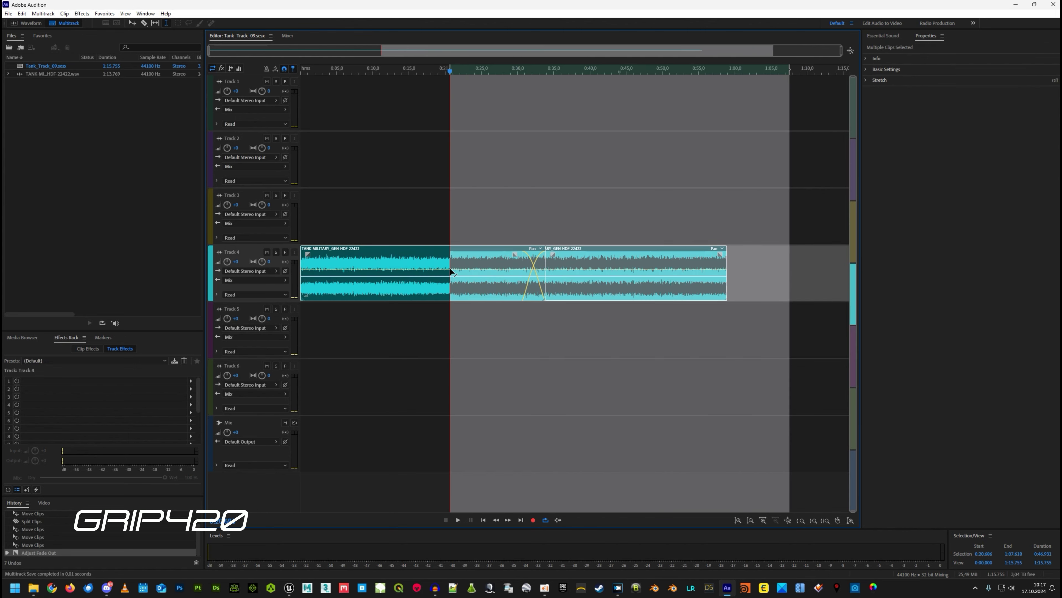
left_click(638, 345)
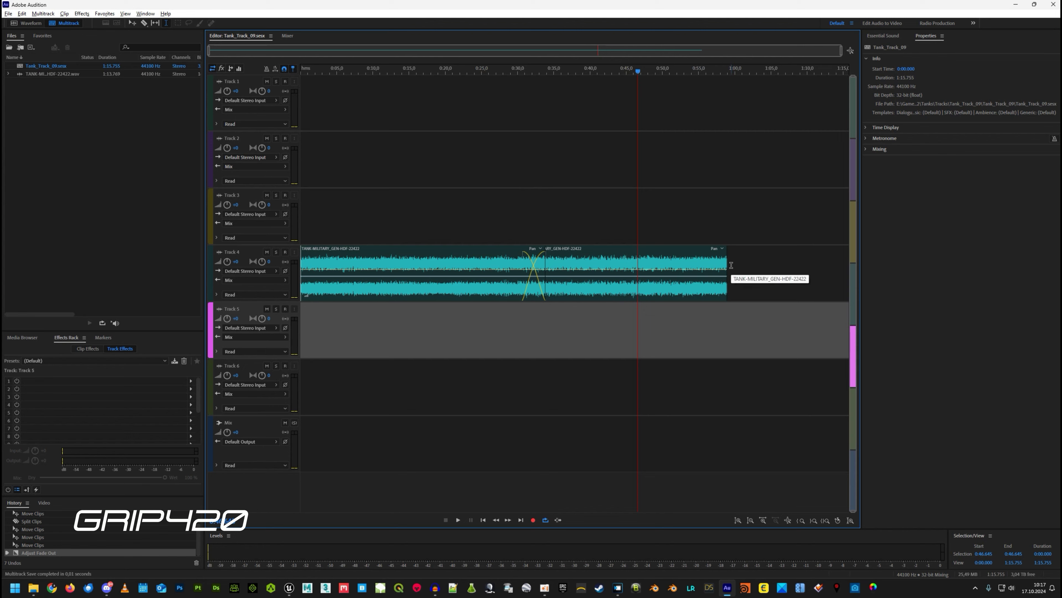
left_click_drag(732, 257, 301, 262)
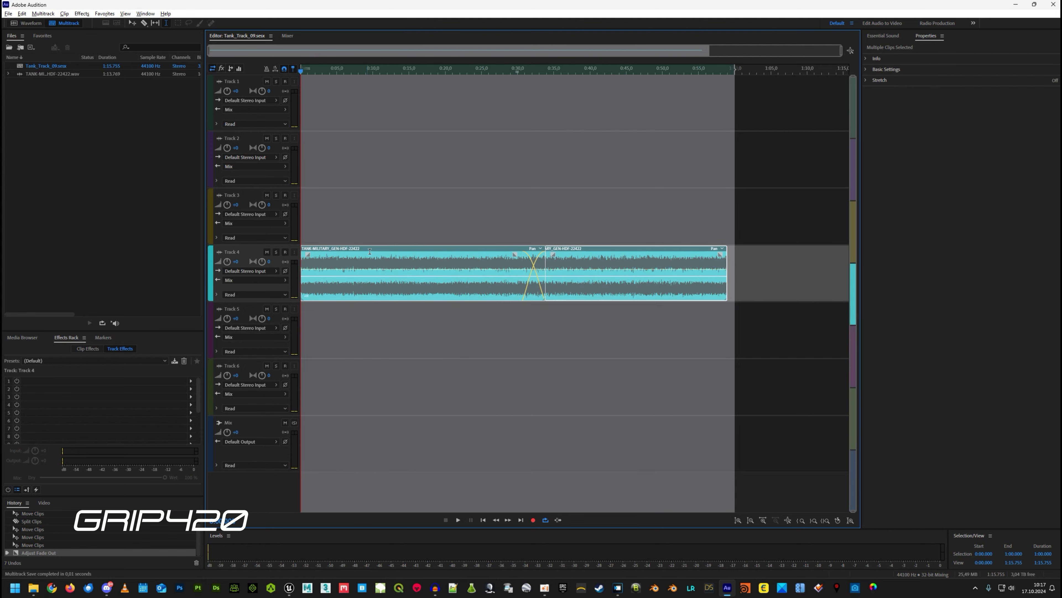
right_click(434, 256)
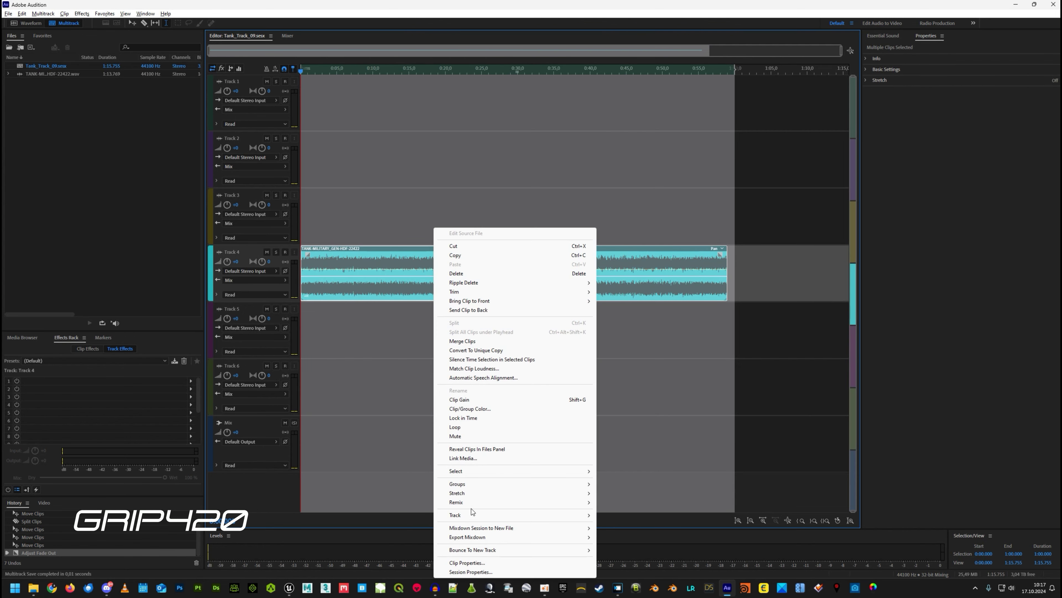
Select the 0:00 to 0:59 range across the tank clips
mouse_move(465, 538)
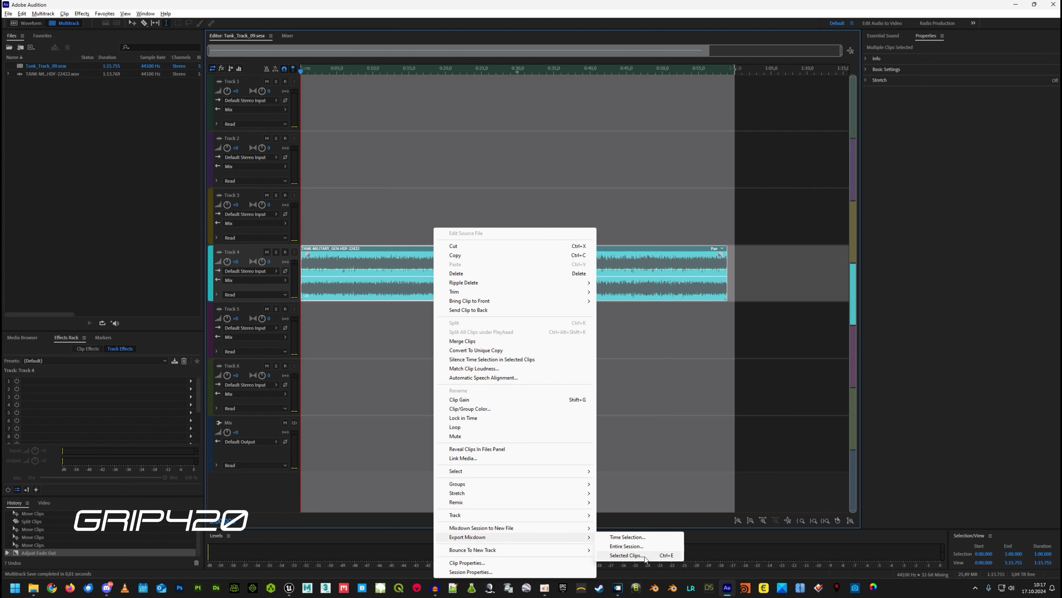
left_click(764, 383)
left_click_drag(735, 244, 301, 268)
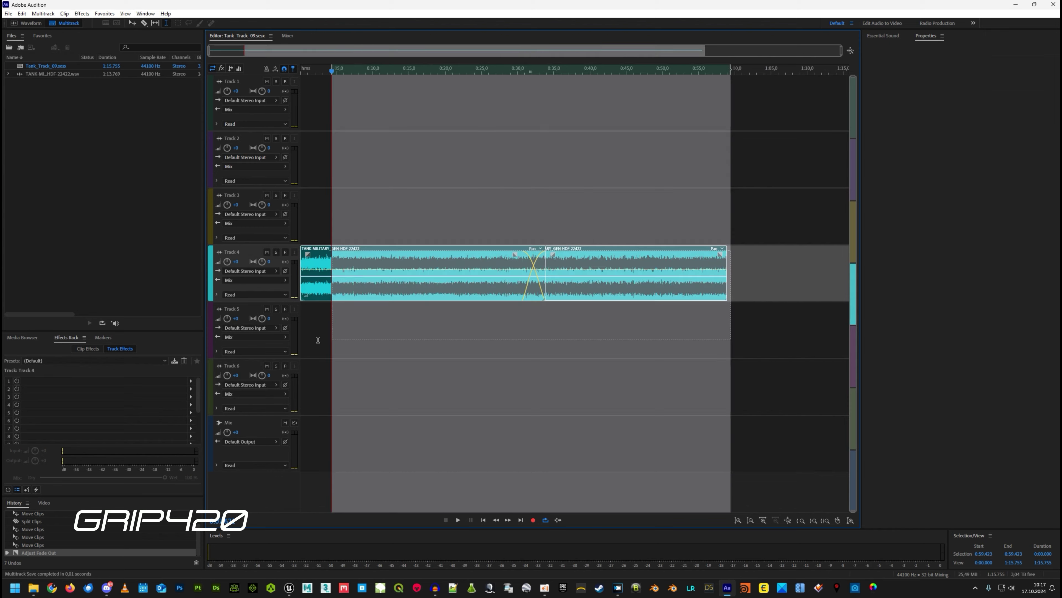
Export the multitrack mixdown as WAV to Tank_Track_09 with '_mixdown' removed from the name
key("ctrl+shift+e")
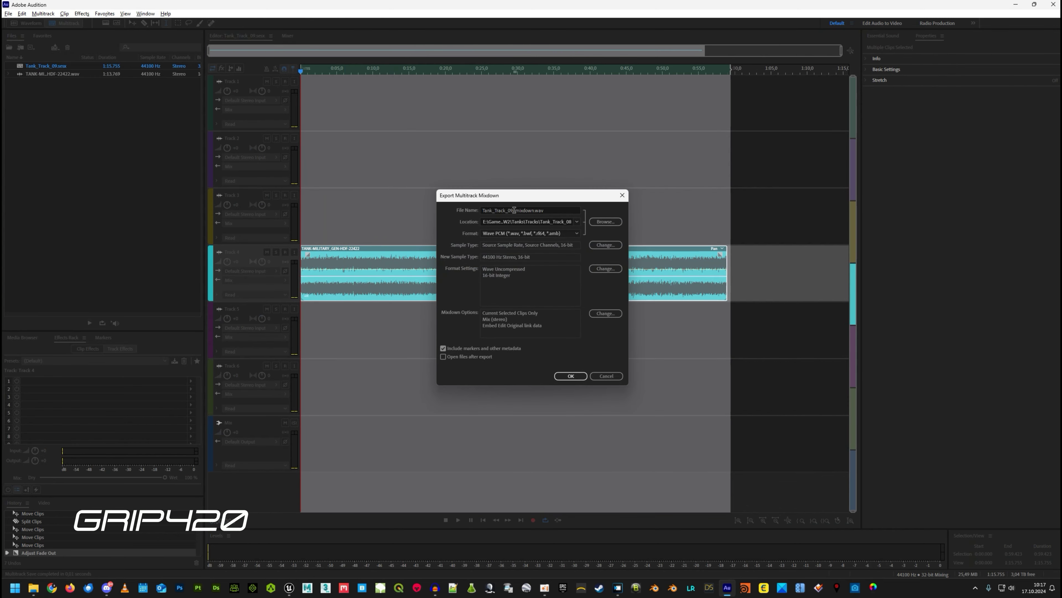
type("9")
left_click(566, 221)
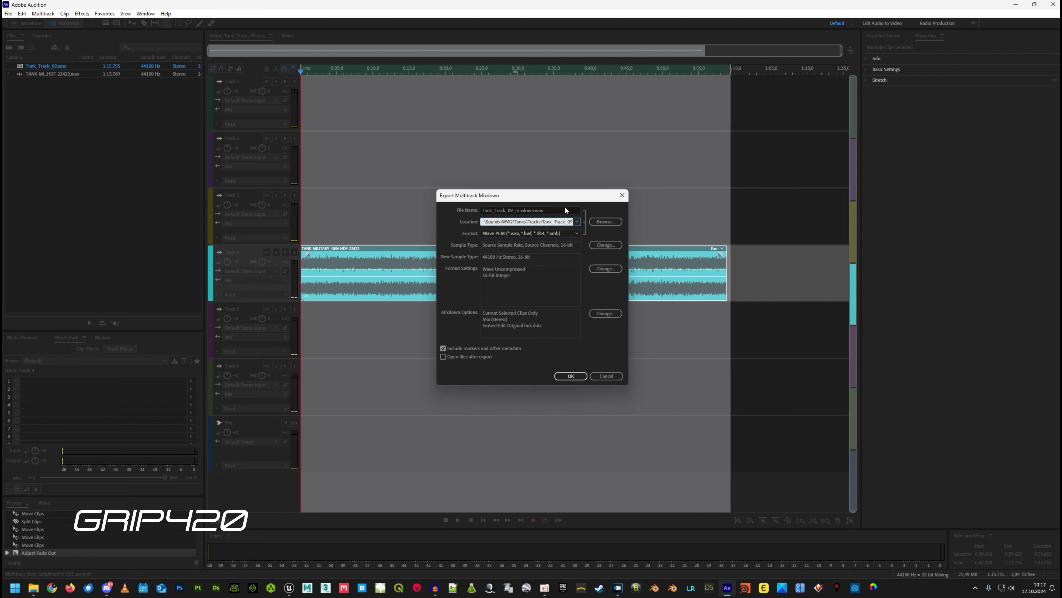
left_click_drag(513, 210, 531, 235)
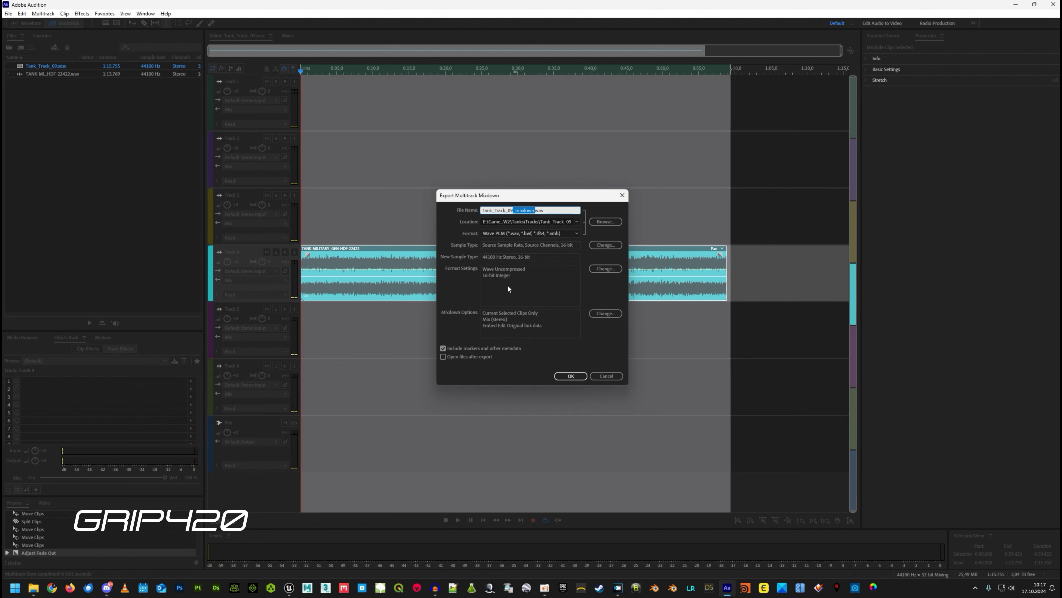
key("BackSpace")
left_click(564, 377)
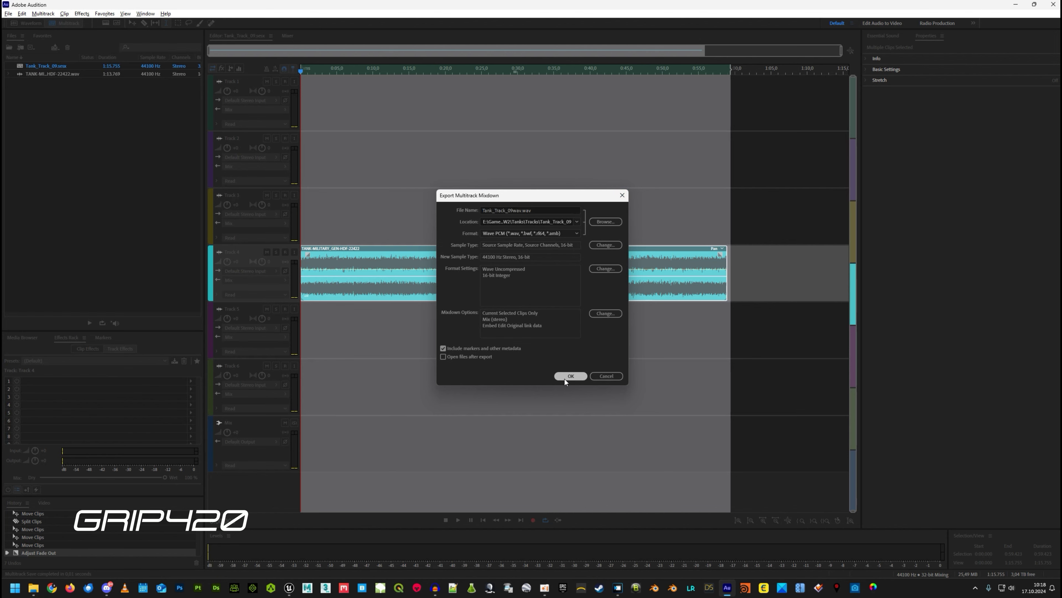
left_click(1016, 5)
In the parent Tank_Track_09 folder, rename the exported WAV to Tank_Track_09.wav
key("alt+Up")
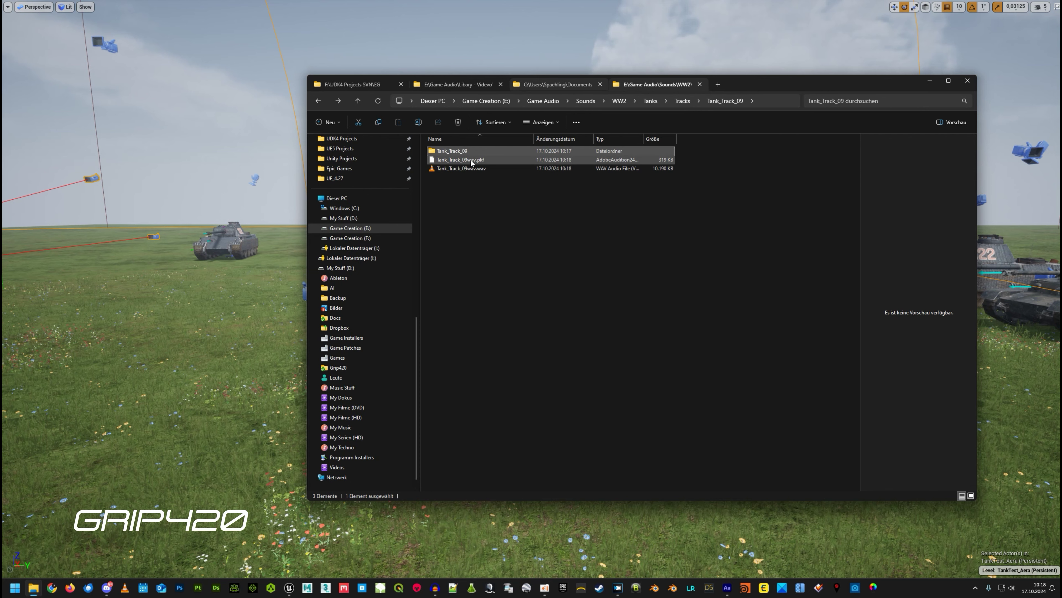
left_click(468, 167)
left_click(468, 168)
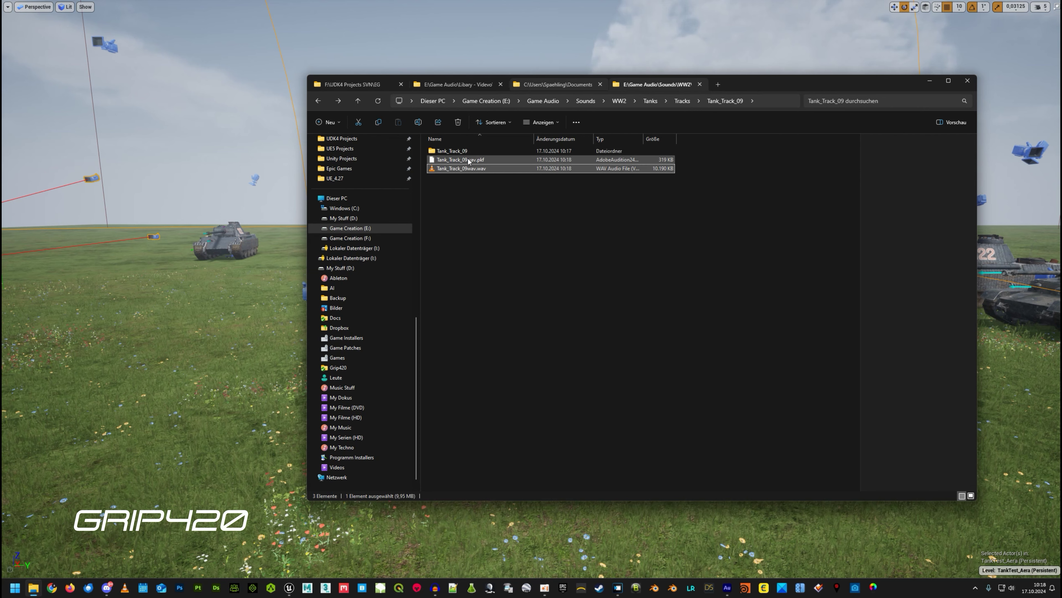
left_click(469, 168)
key("BackSpace")
key("Delete")
key("Delete")
key("Return")
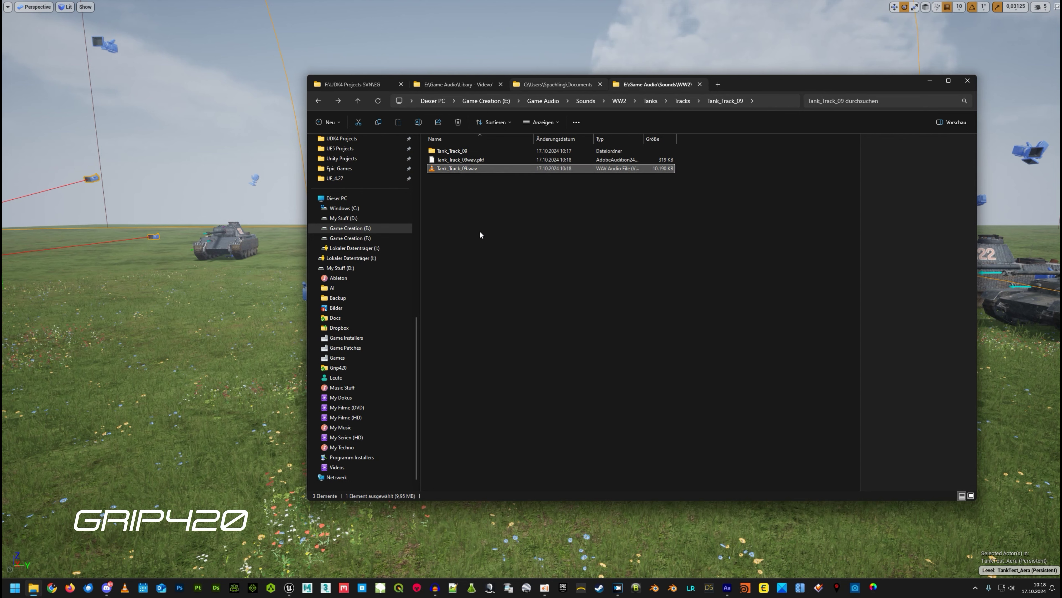
Rename the peak file to Tank_Track_09.pkf
left_click(468, 160)
left_click(476, 159)
key("BackSpace")
key("BackSpace")
key("Delete")
key("Return")
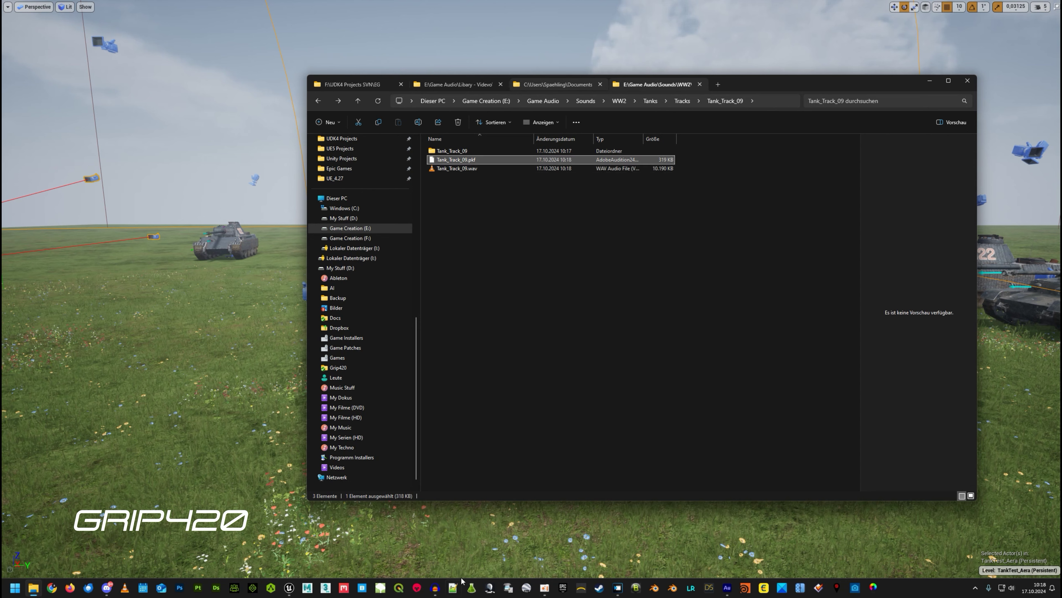
Load Tank_Track_09.wav into Audacity
left_click_drag(446, 168, 420, 514)
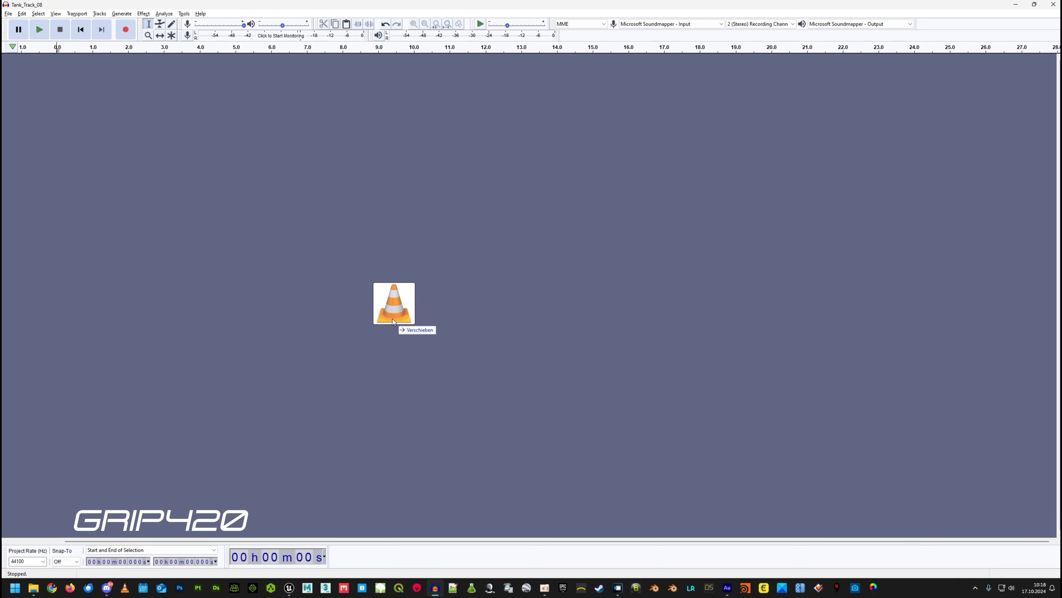
left_click_drag(420, 514, 308, 167)
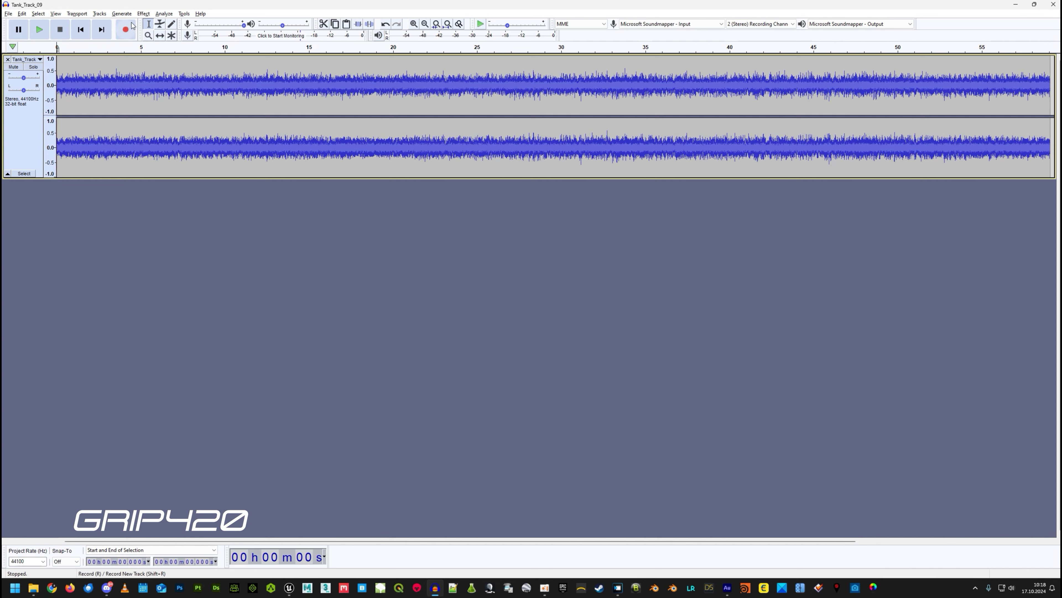
left_click(149, 13)
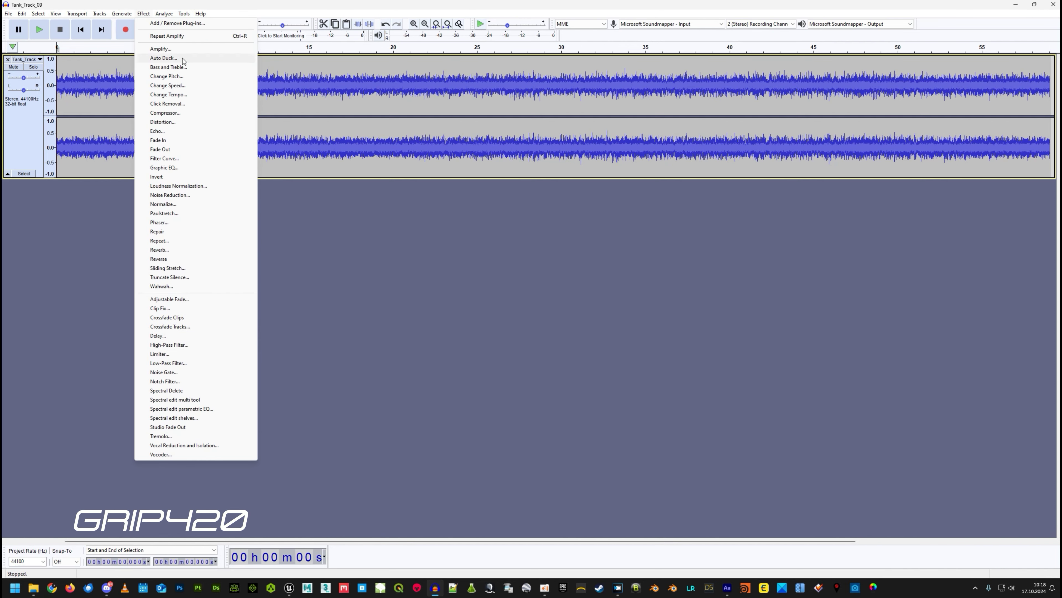
Select the whole track and amplify it by 3.747 dB
left_click(163, 49)
left_click(611, 308)
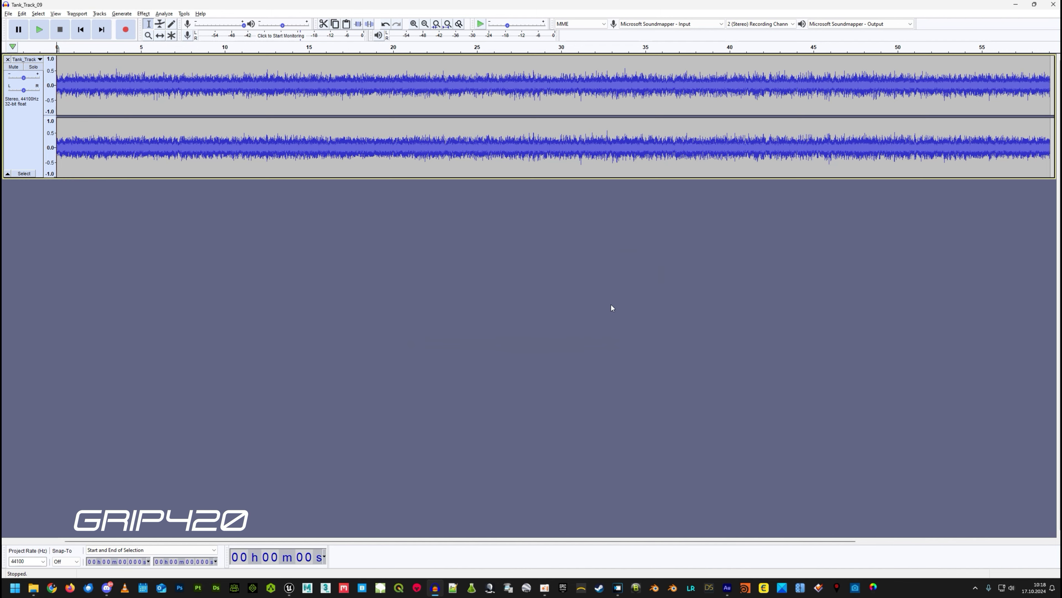
key("ctrl+a")
left_click(143, 13)
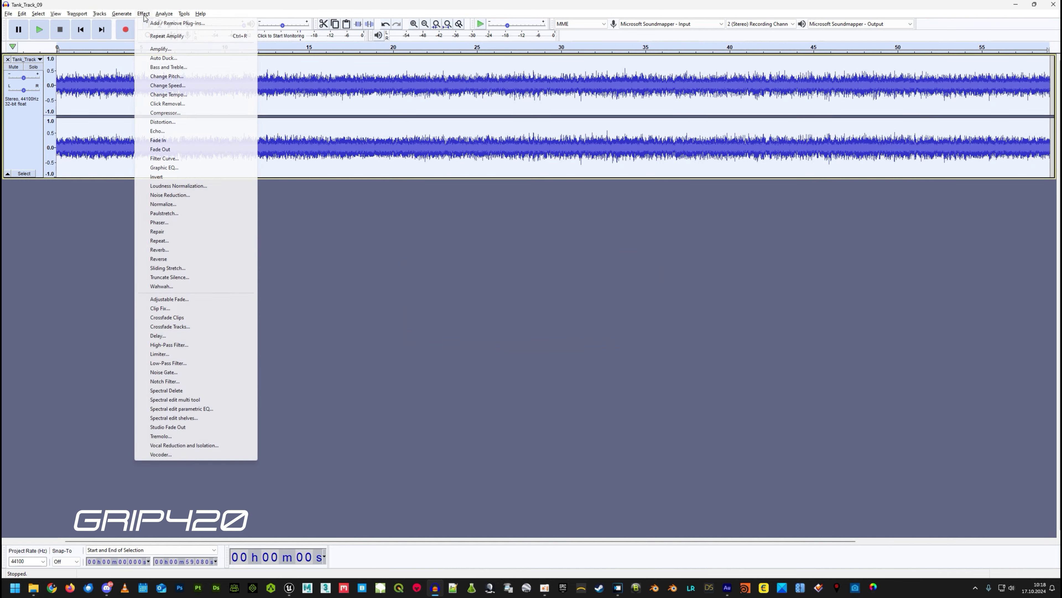
left_click(162, 49)
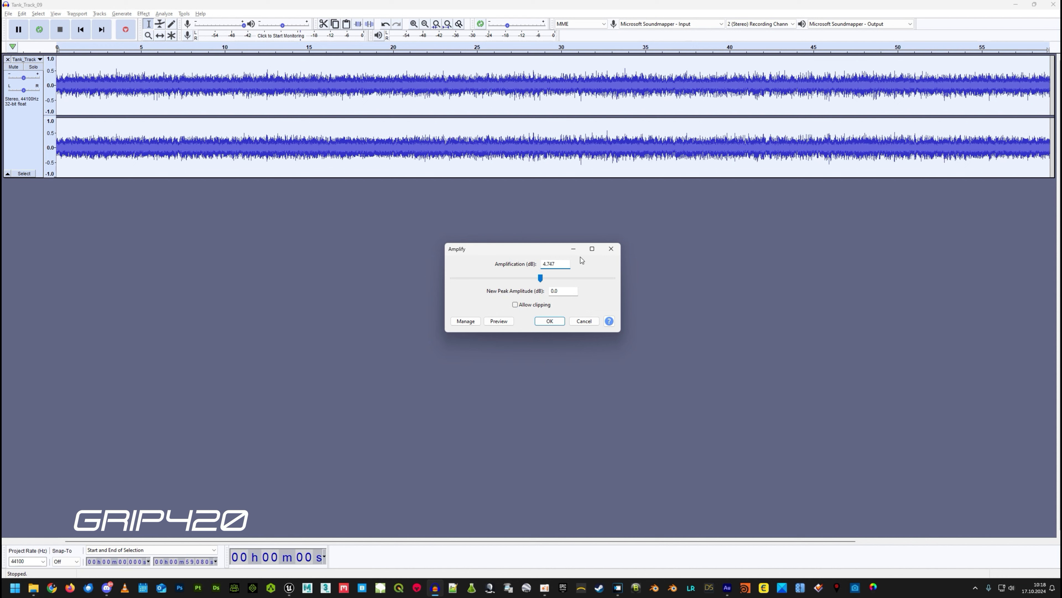
key("Delete")
type("3")
key("Return")
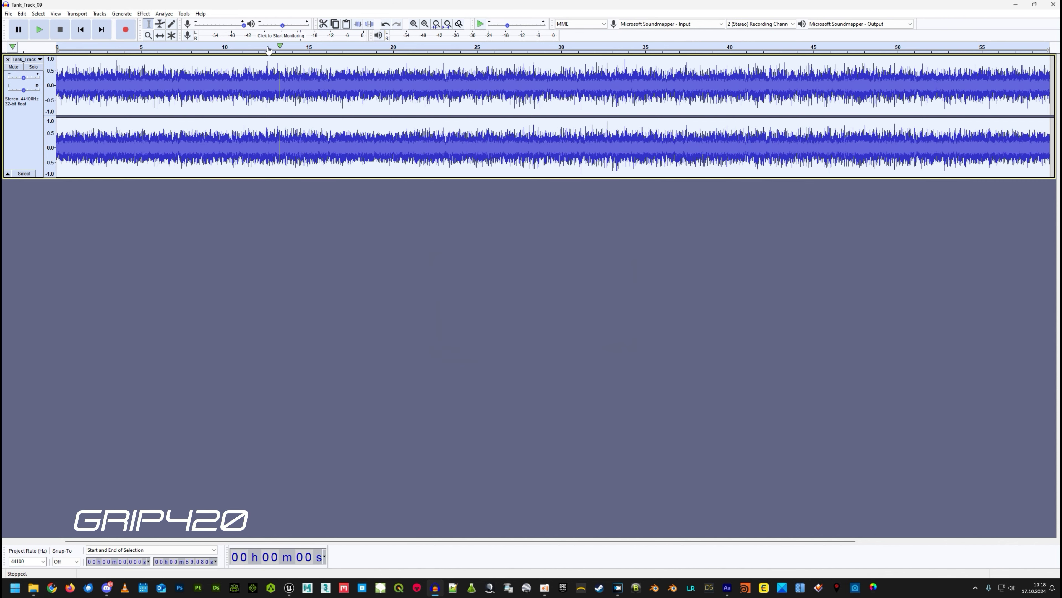
Apply the Amplify effect to the track a second time
left_click(143, 13)
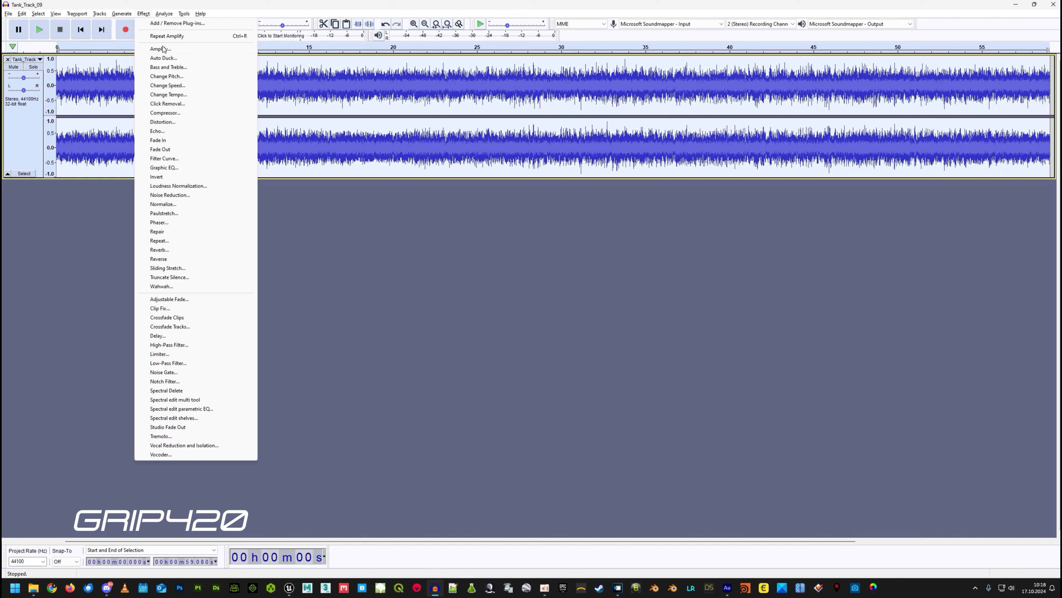
left_click(163, 48)
type("-4")
key("Return")
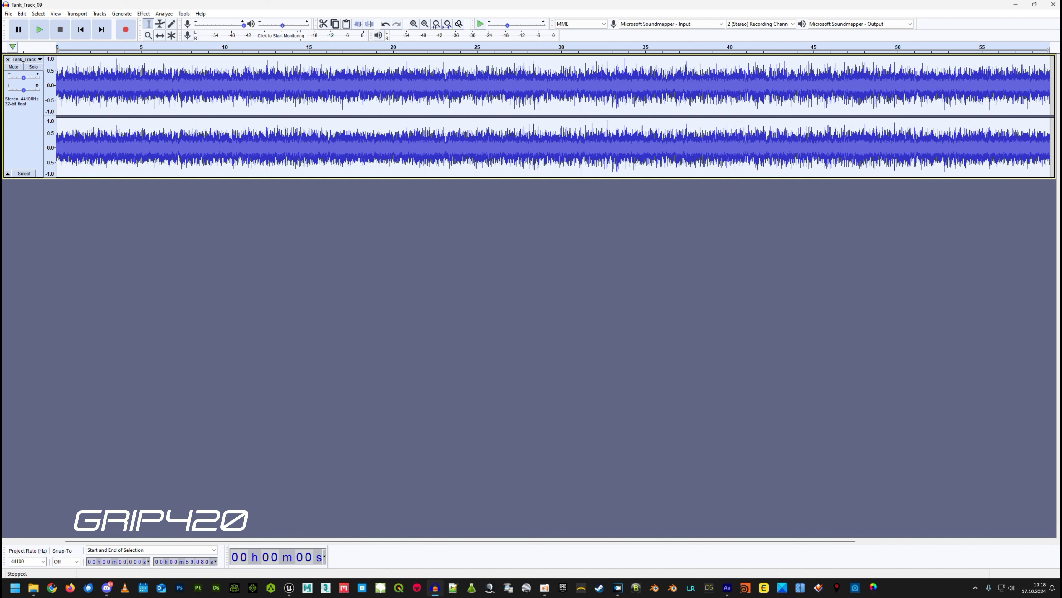
Export the amplified audio as WAV over Tank_Track_09.wav in the Tank_Track_09 folder, then remove the track
left_click(9, 13)
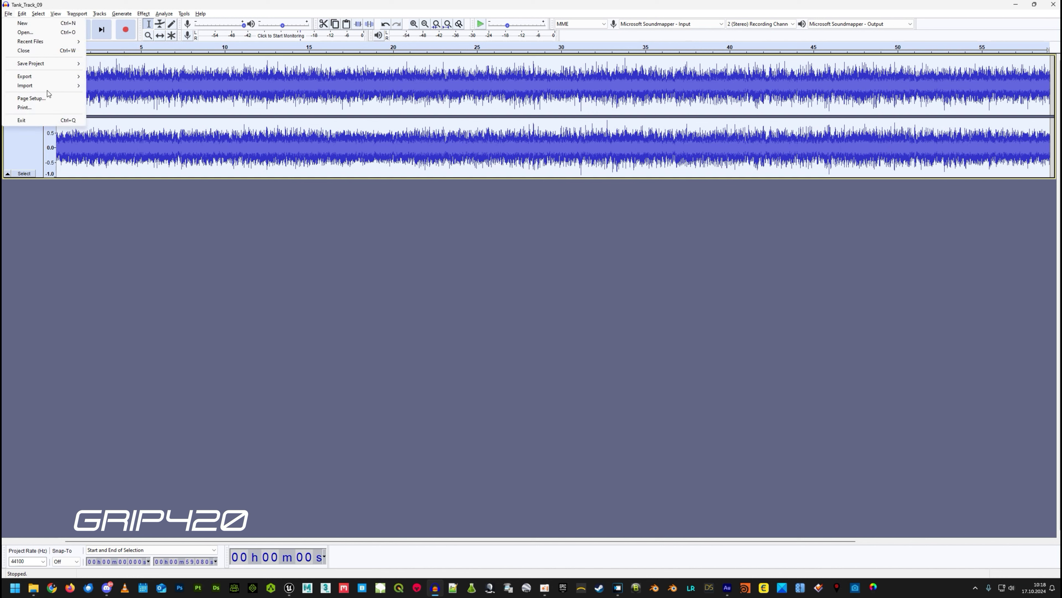
mouse_move(25, 76)
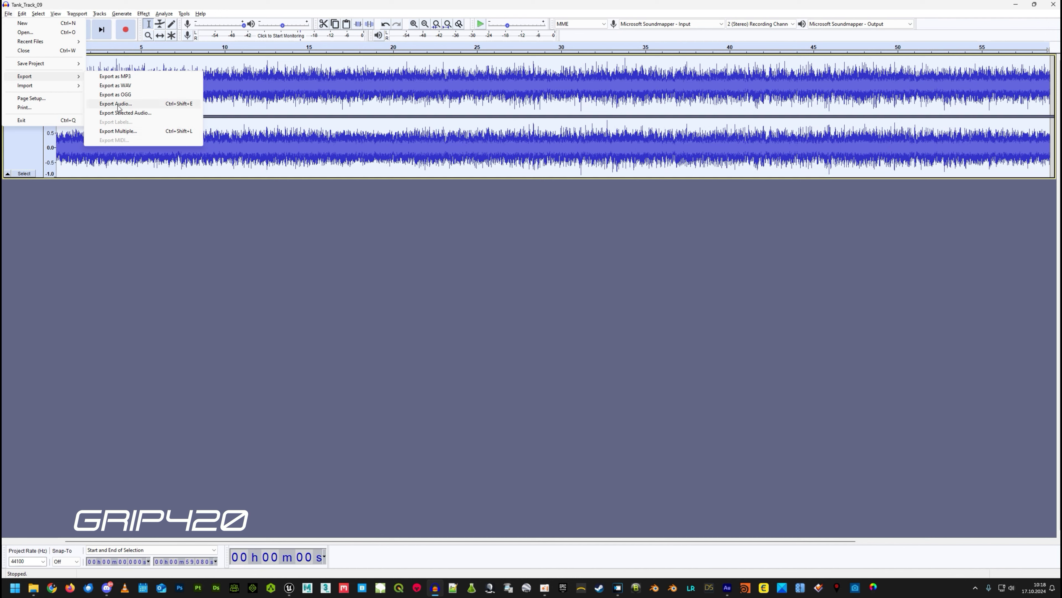
left_click(117, 86)
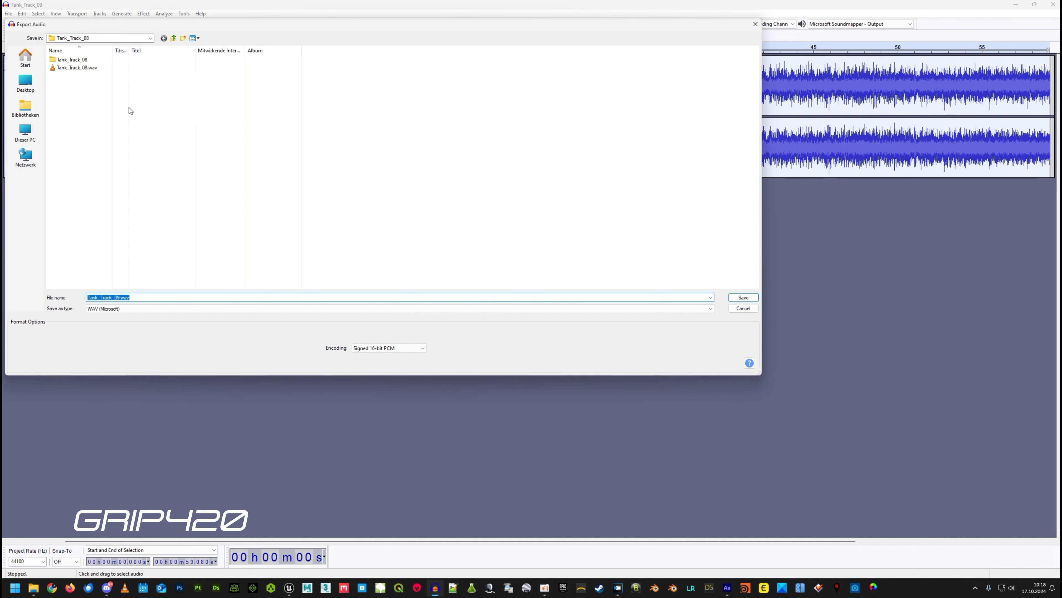
left_click(100, 140)
key("BackSpace")
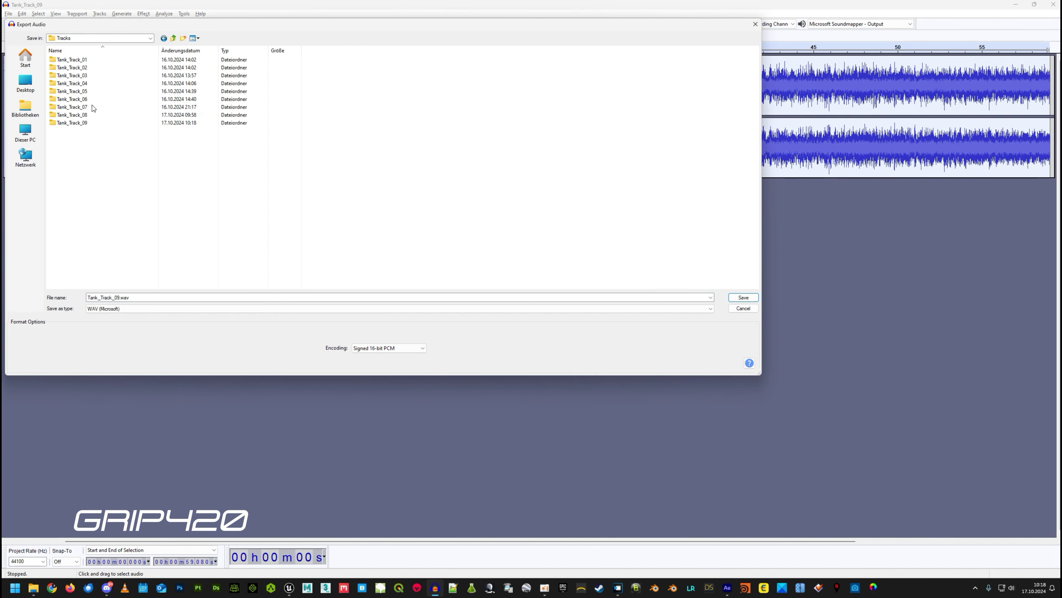
double_click(81, 119)
key("Return")
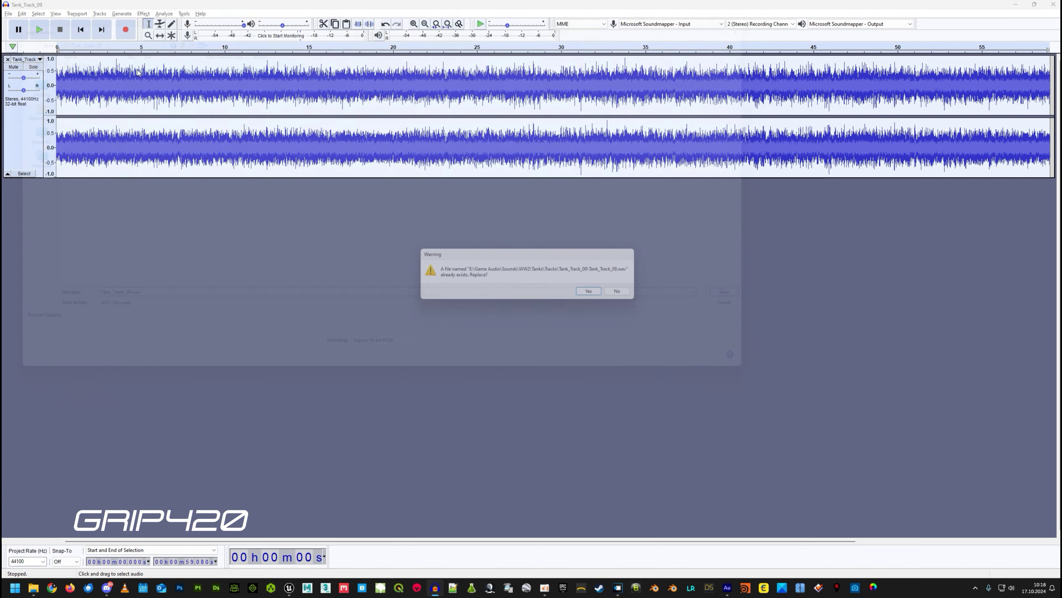
left_click(596, 294)
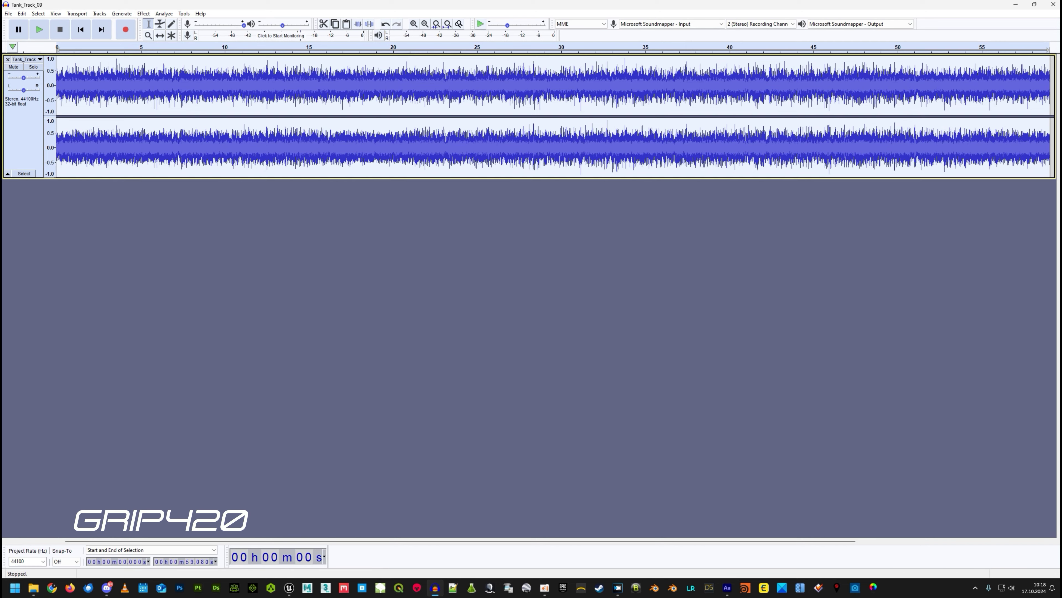
left_click(8, 59)
Import Tank_Track_09.wav from File Explorer into Unreal's Chains folder
left_click(1016, 4)
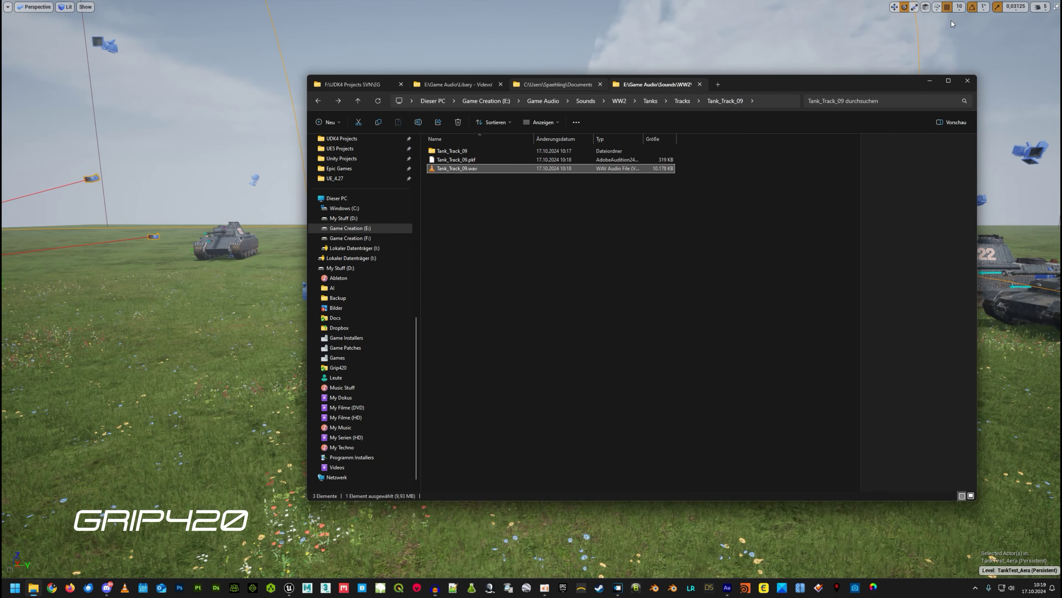
left_click(995, 13)
key("F11")
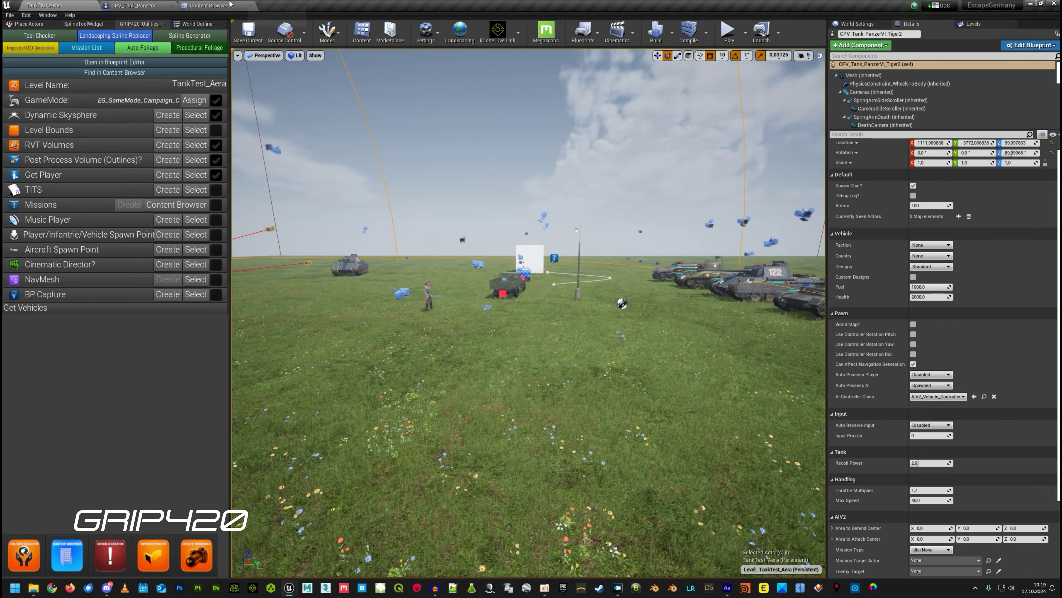
left_click(229, 4)
key("alt+tab")
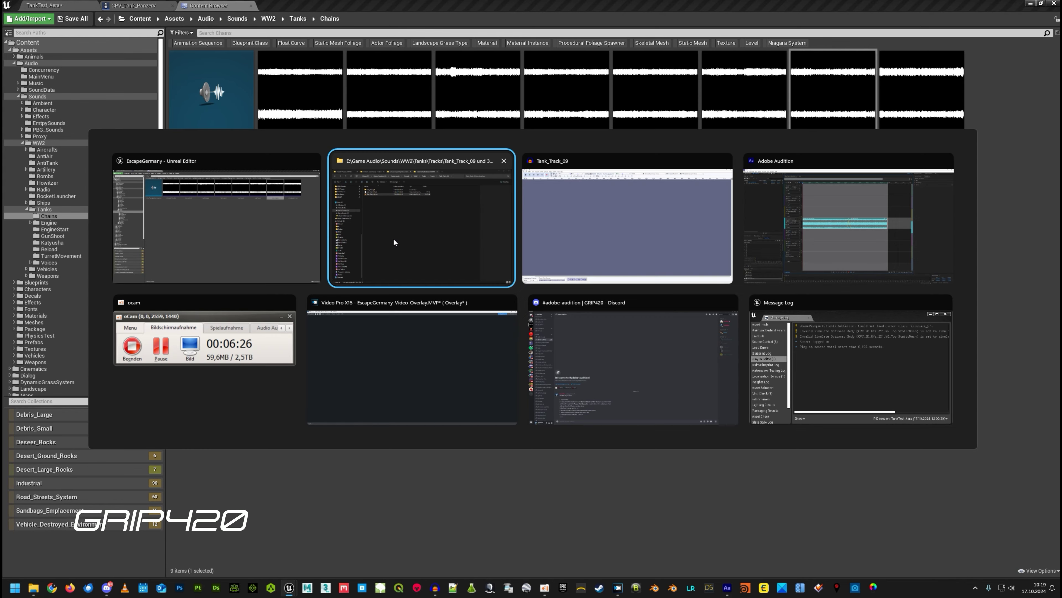
left_click(394, 238)
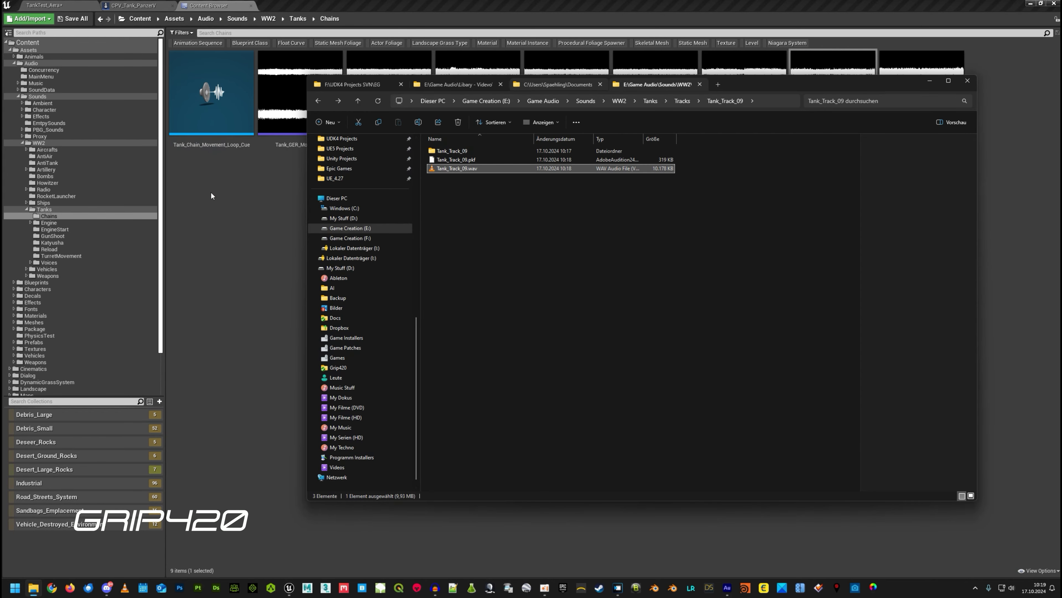
left_click_drag(211, 193, 222, 218)
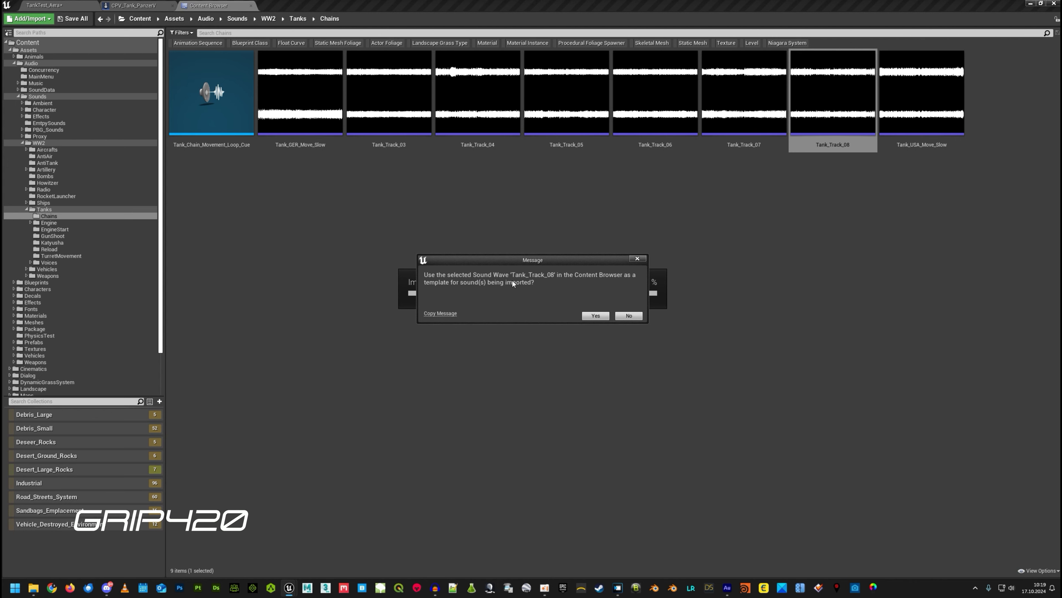
left_click(622, 315)
Enable Looping on the Tank_Track_09 sound wave and save it
double_click(988, 132)
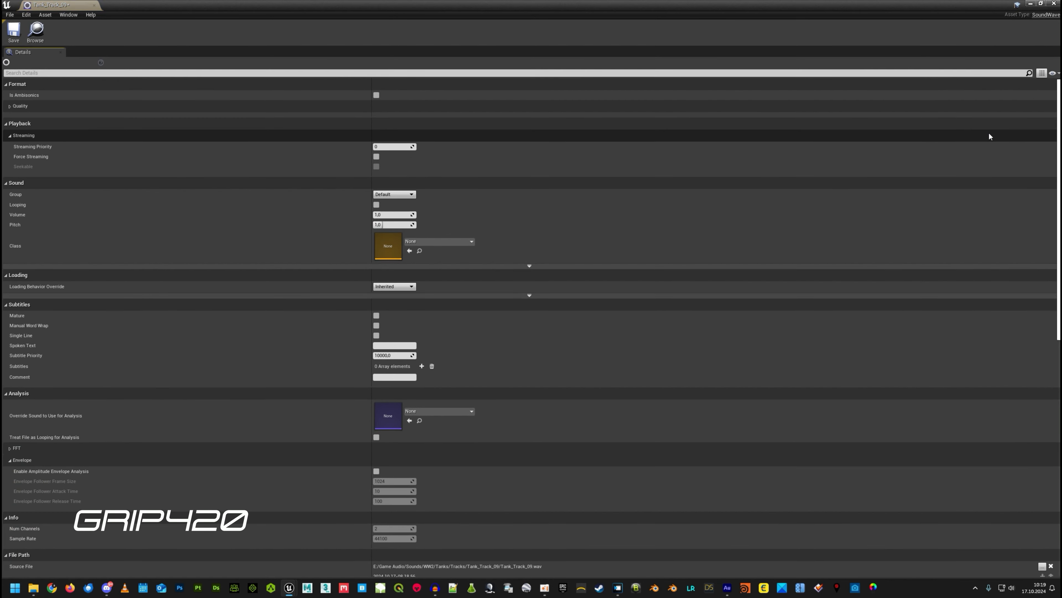
key("alt+F4")
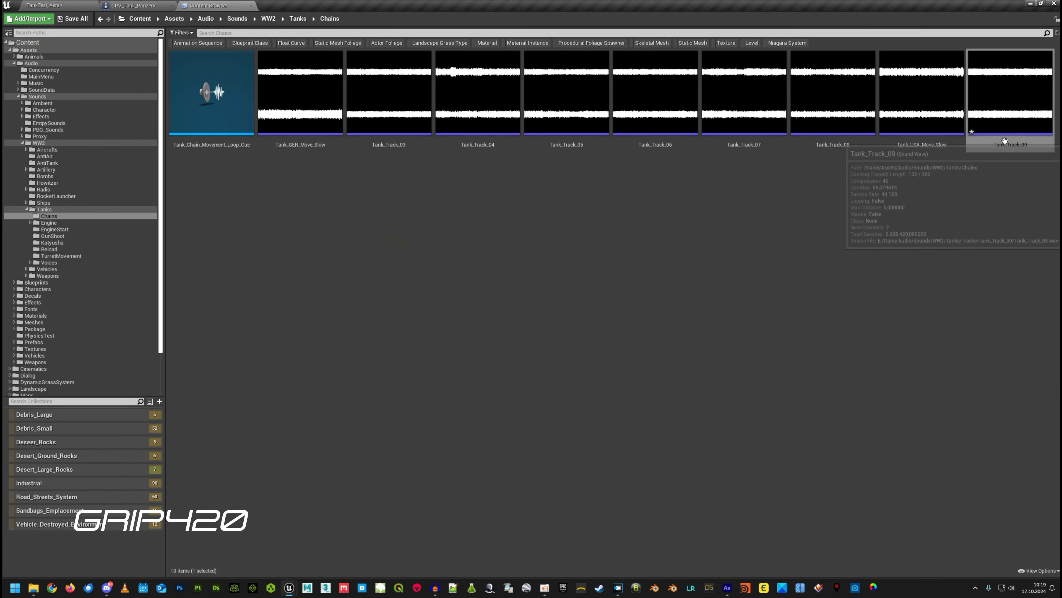
double_click(1003, 126)
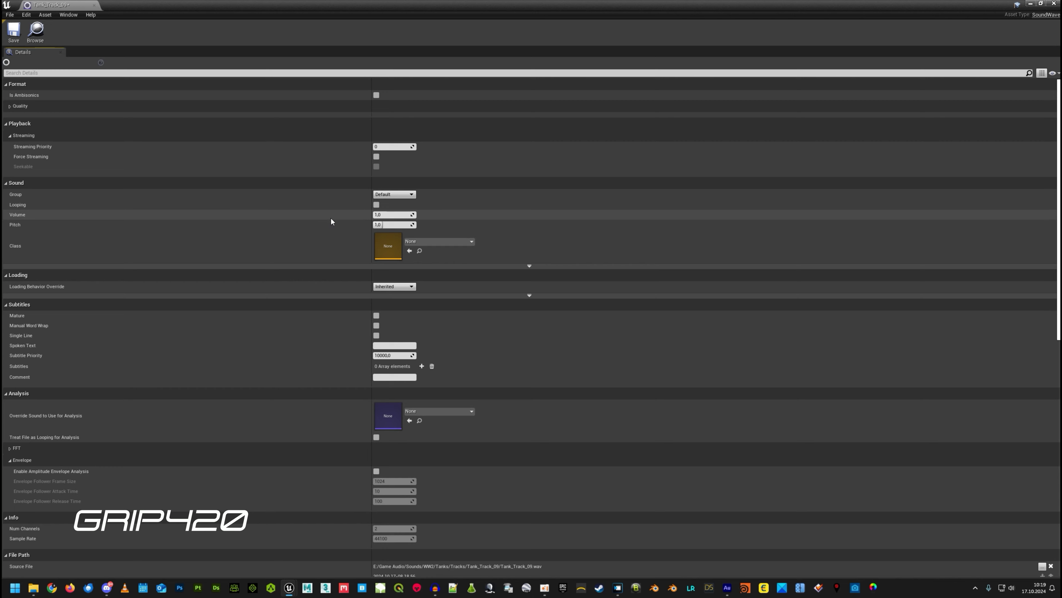
left_click(376, 204)
left_click(13, 32)
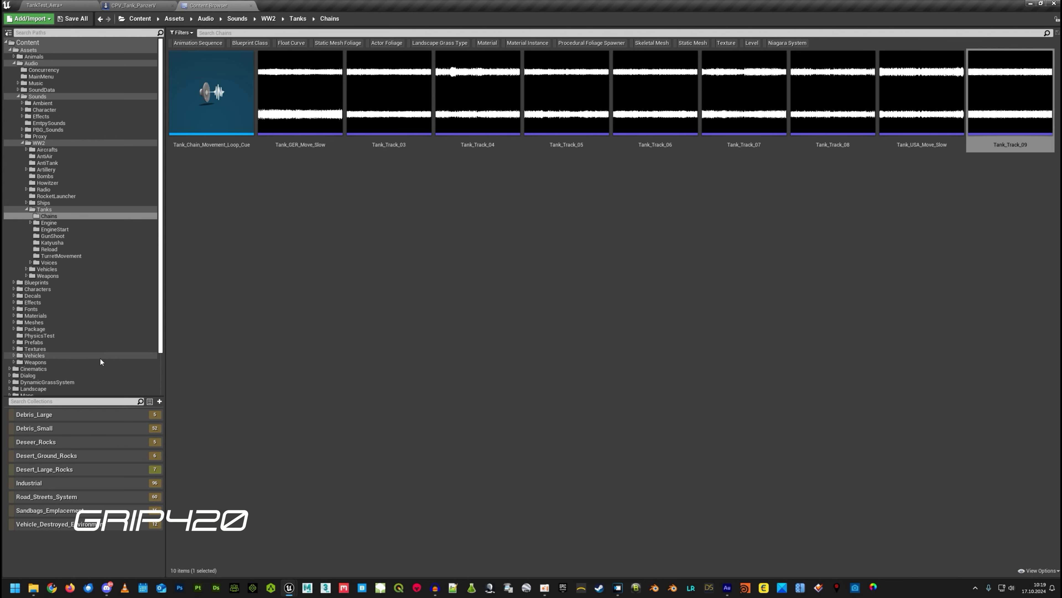
scroll(101, 342, "down", 3)
left_click(125, 6)
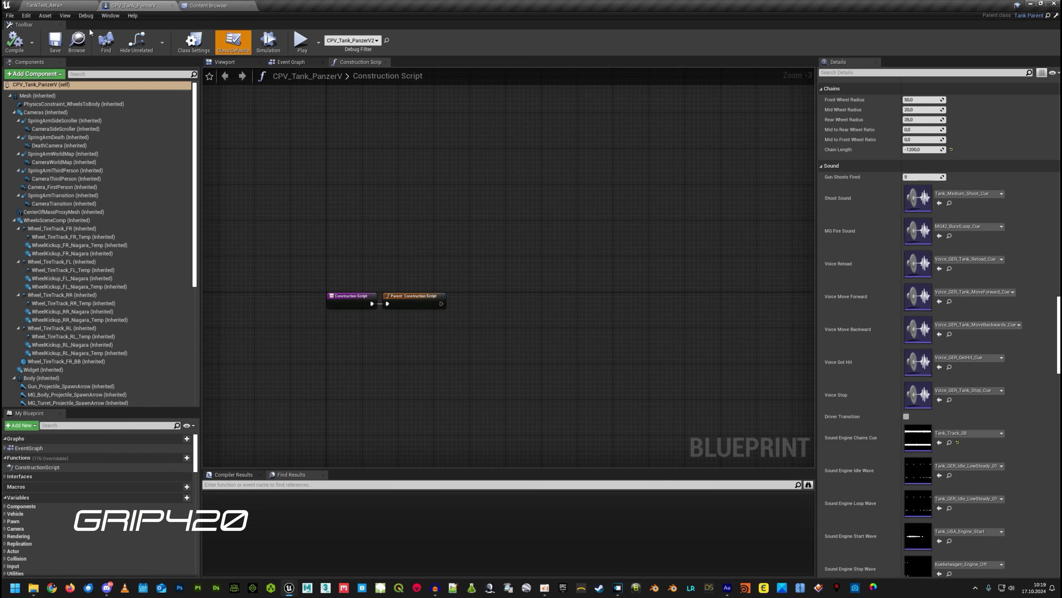
left_click(63, 6)
left_click(105, 5)
left_click(208, 6)
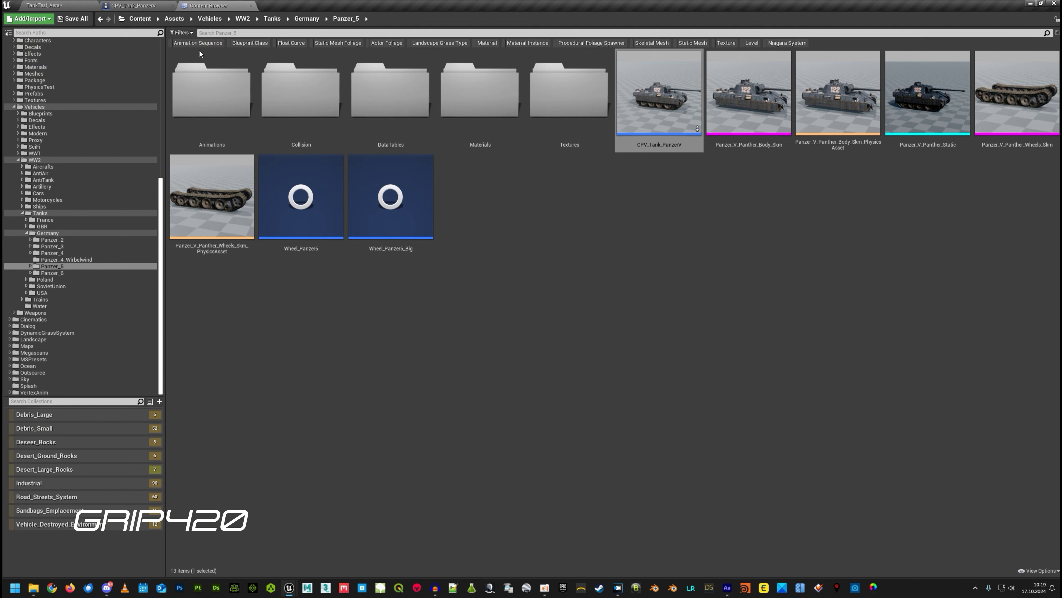
scroll(34, 188, "up", 2)
scroll(23, 209, "up", 6)
scroll(15, 230, "up", 7)
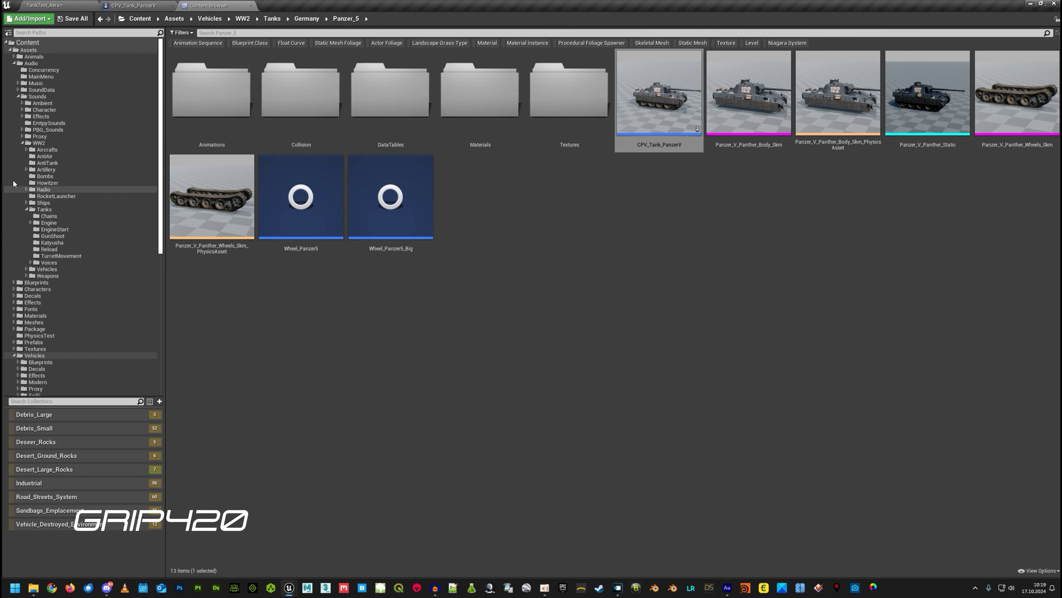
left_click(13, 63)
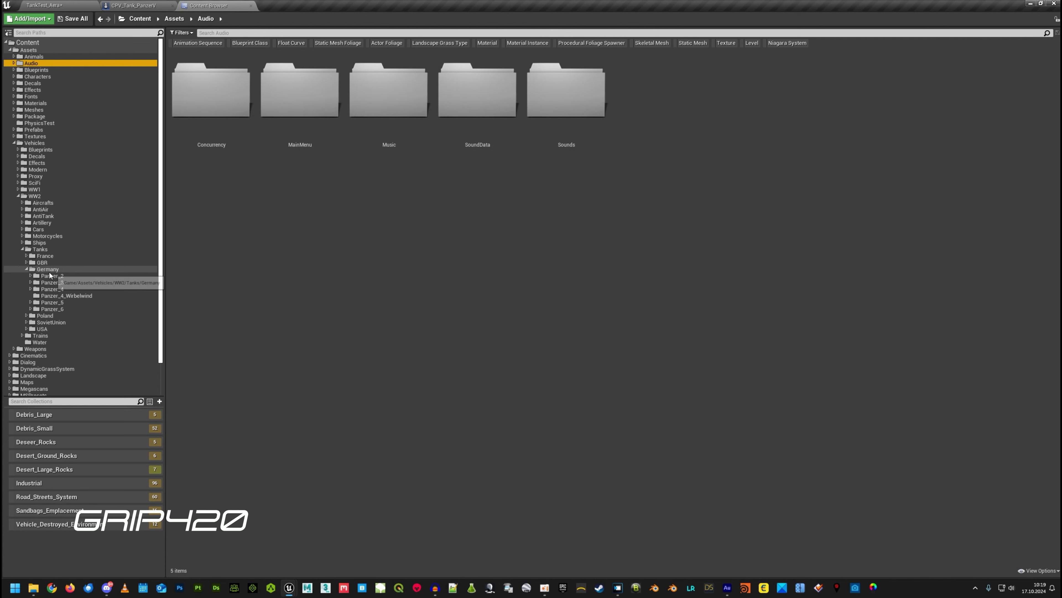
left_click(64, 302)
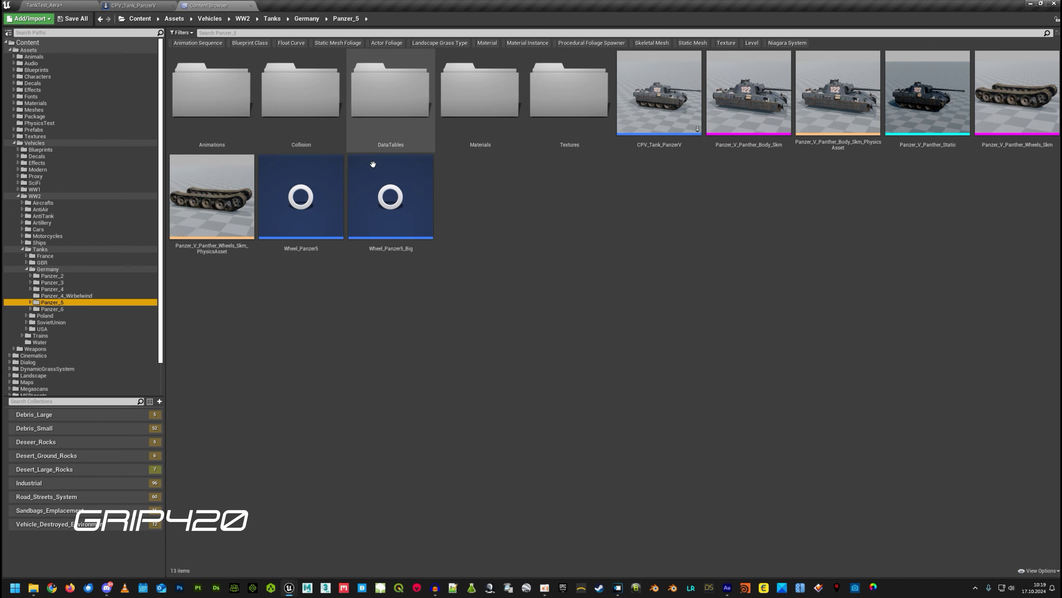
double_click(665, 106)
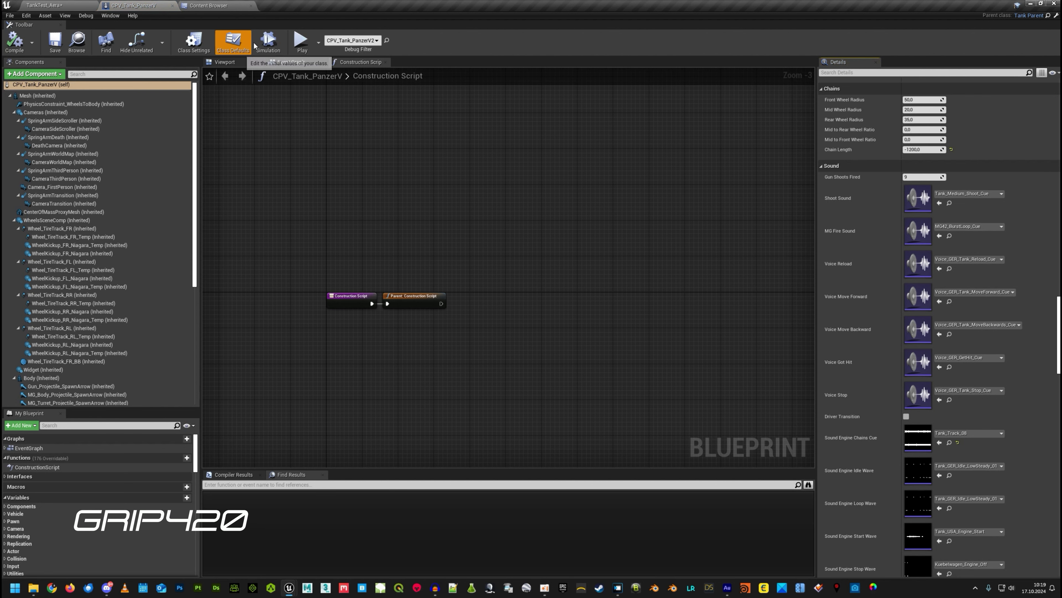
scroll(833, 87, "up", 10)
scroll(833, 87, "up", 5)
scroll(834, 86, "down", 2)
scroll(833, 86, "down", 5)
scroll(833, 86, "down", 5)
scroll(834, 86, "down", 5)
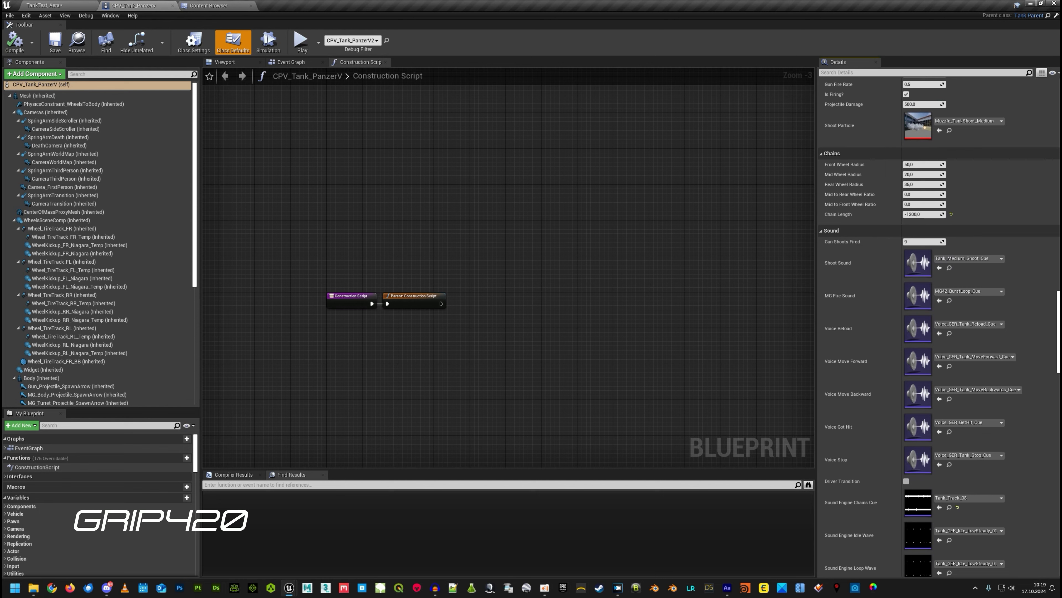
scroll(899, 305, "down", 3)
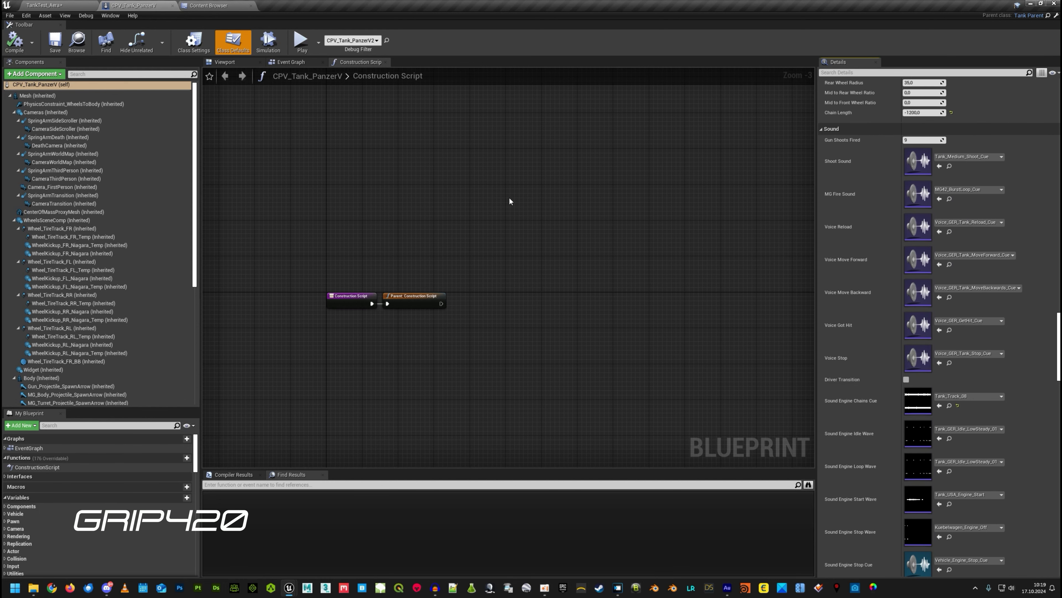
left_click(224, 4)
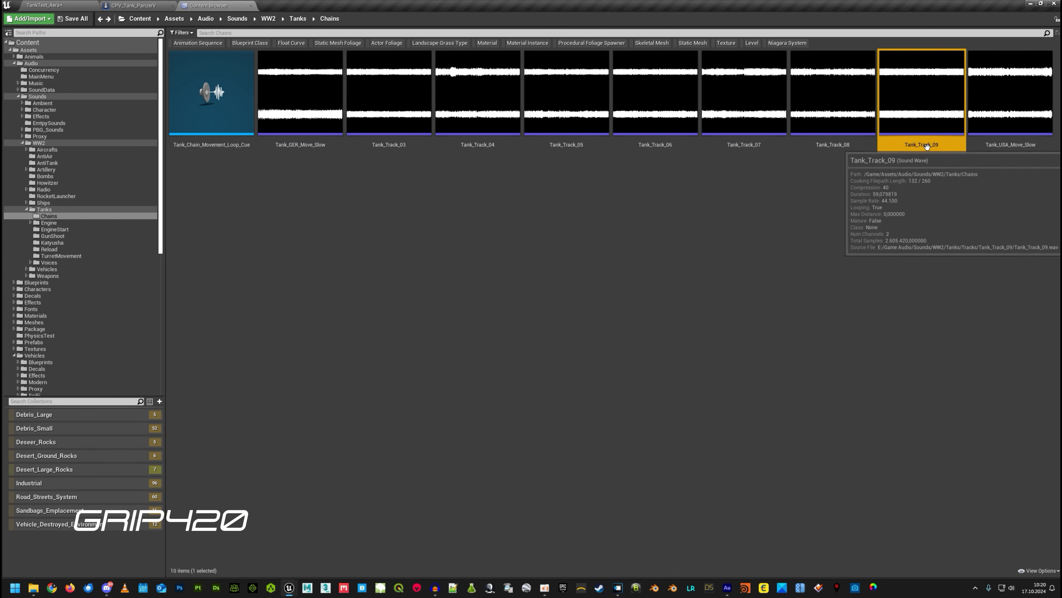
Assign Tank_Track_09 to CPV_Tank_PanzerV's Sound Engine Chains Cue, compile and save, then return to TankTest_Aera
double_click(944, 128)
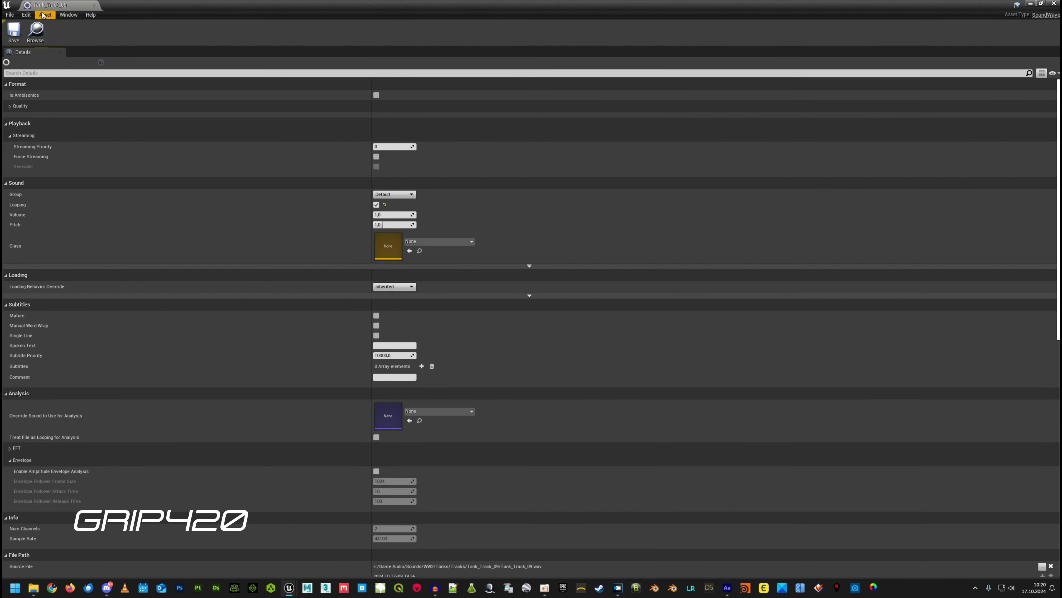
left_click_drag(54, 4, 241, 4)
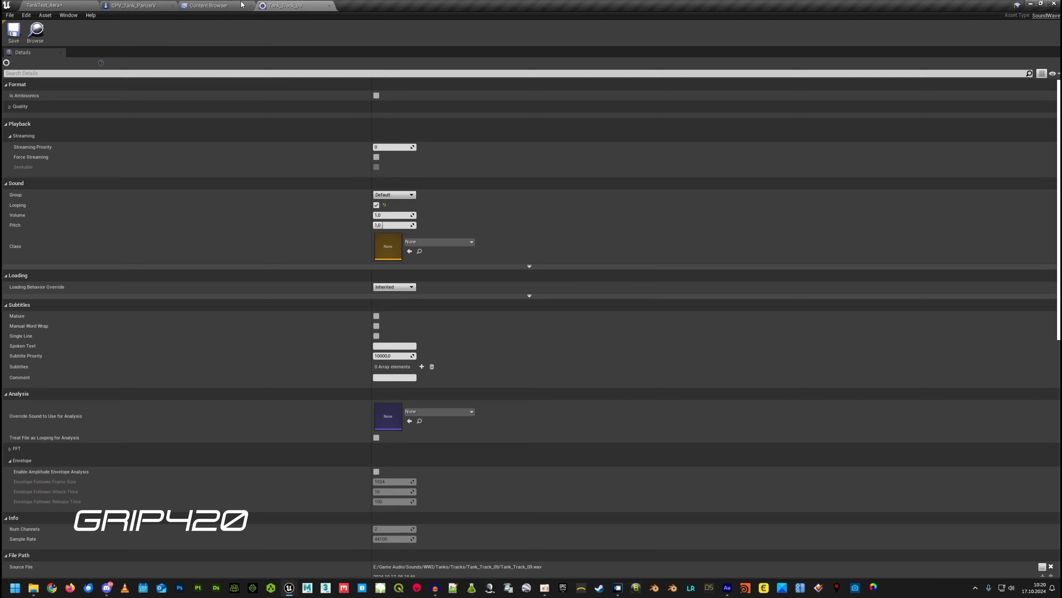
left_click(133, 5)
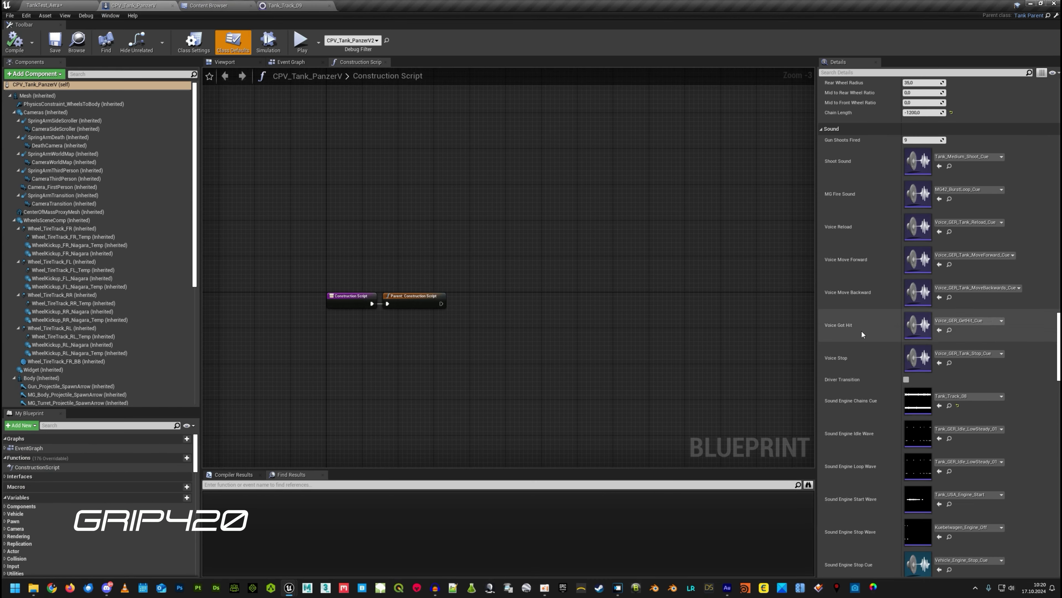
left_click(208, 5)
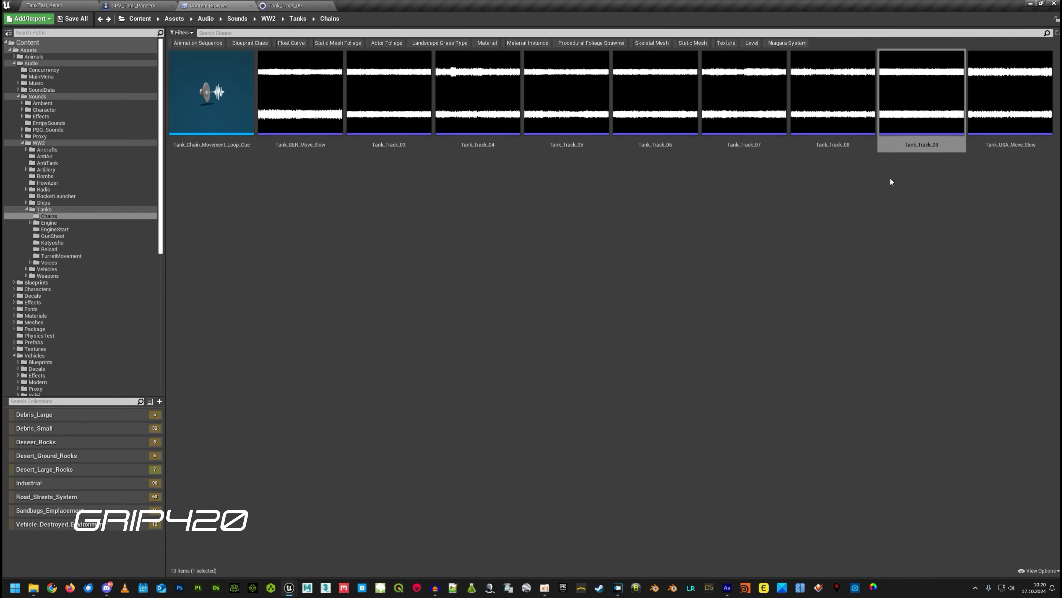
left_click(138, 5)
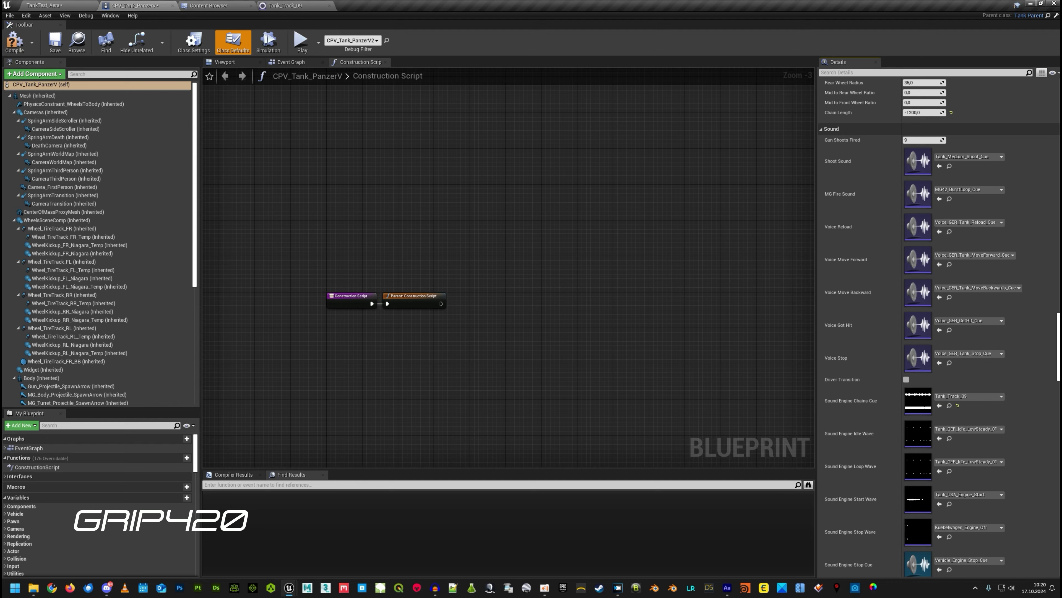
left_click(14, 42)
left_click(44, 5)
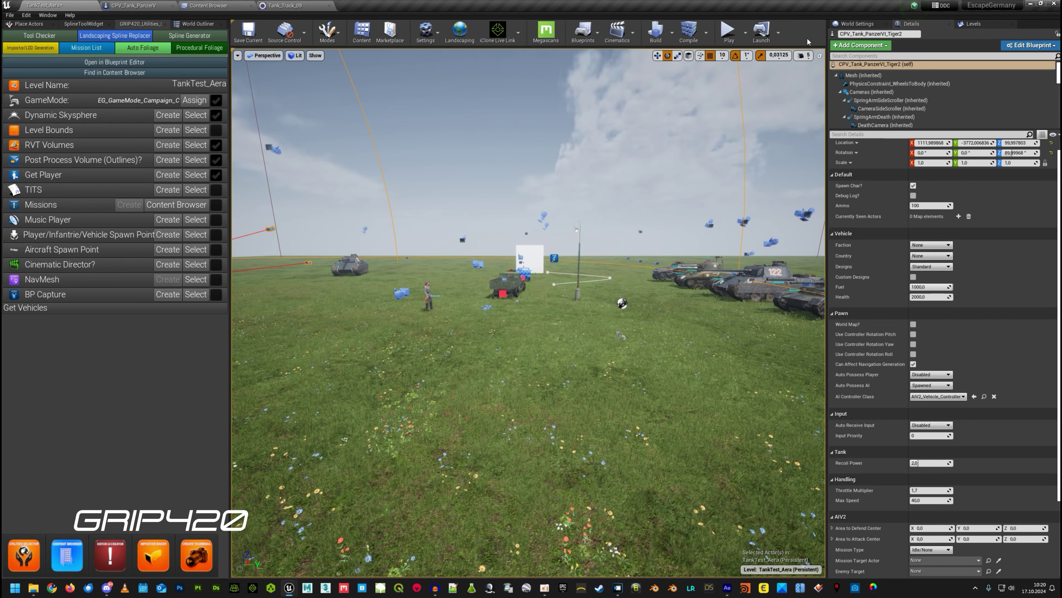
Play the TankTest_Aera level to hear the Panther with Tank_Track_09, then stop
left_click(728, 30)
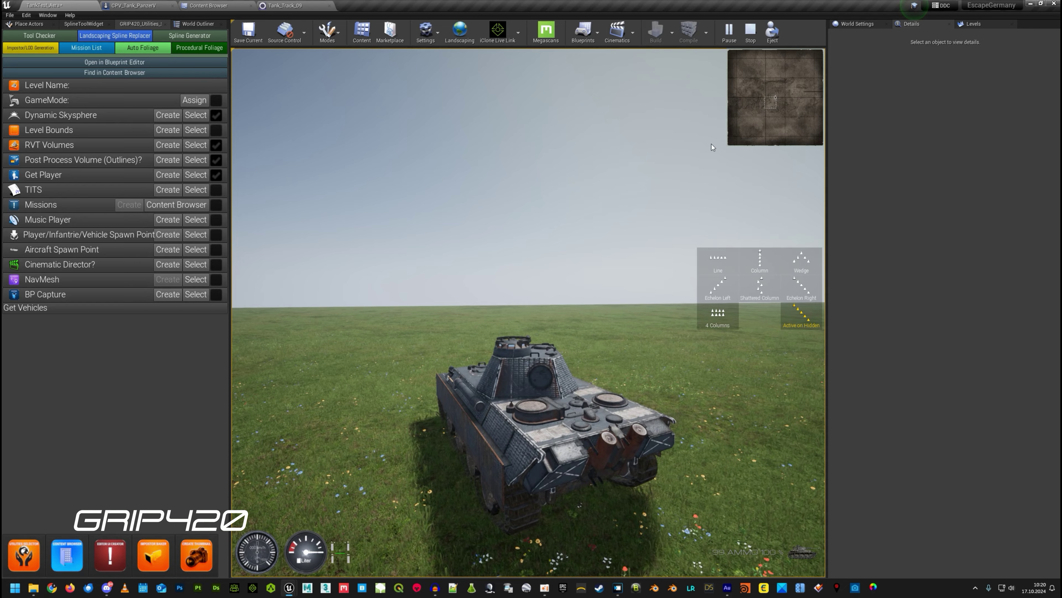
key("Escape")
left_click(226, 4)
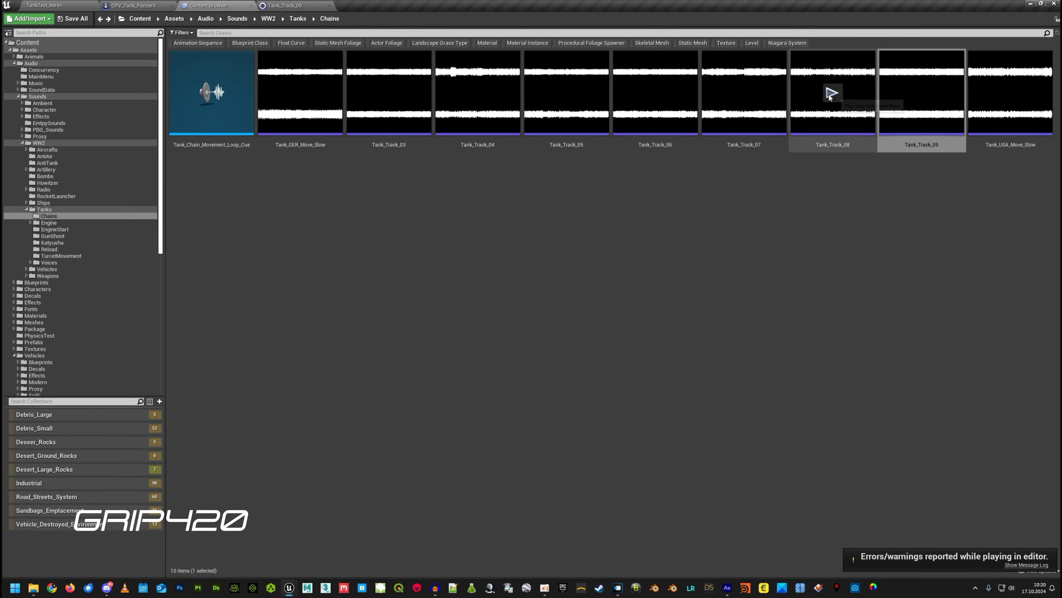
Preview Tank_Track_08, assign it to the Panther's chains cue, and play the level again
left_click(831, 92)
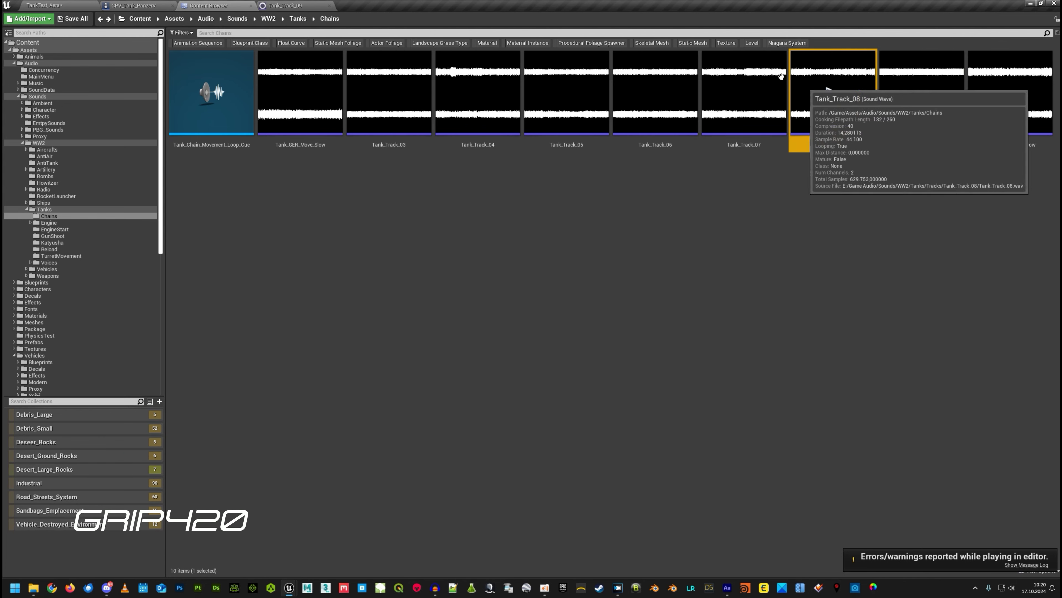
left_click(321, 4)
left_click(138, 5)
left_click(940, 405)
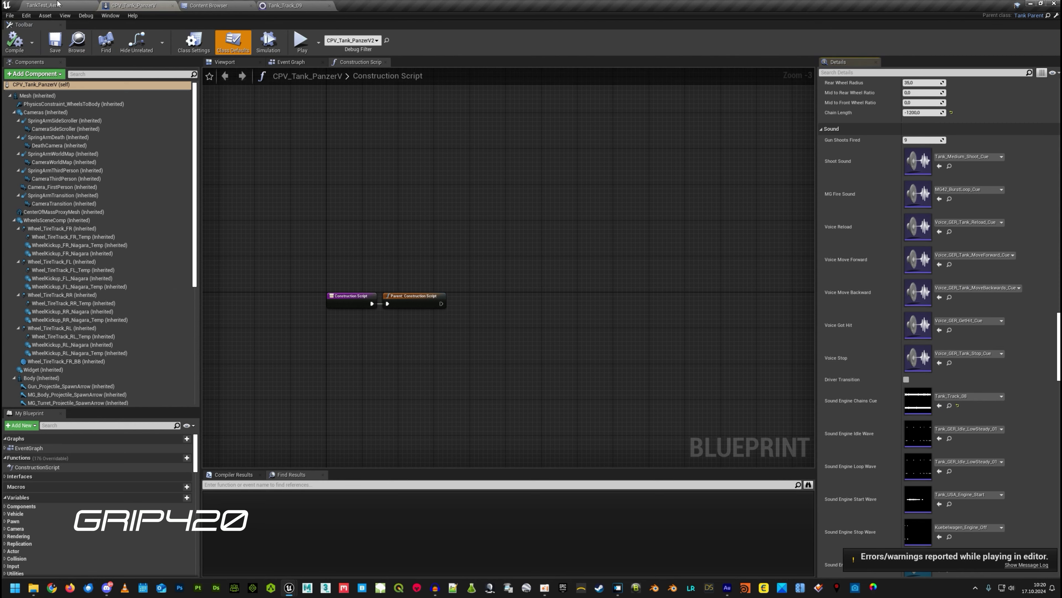
left_click(44, 5)
left_click(728, 30)
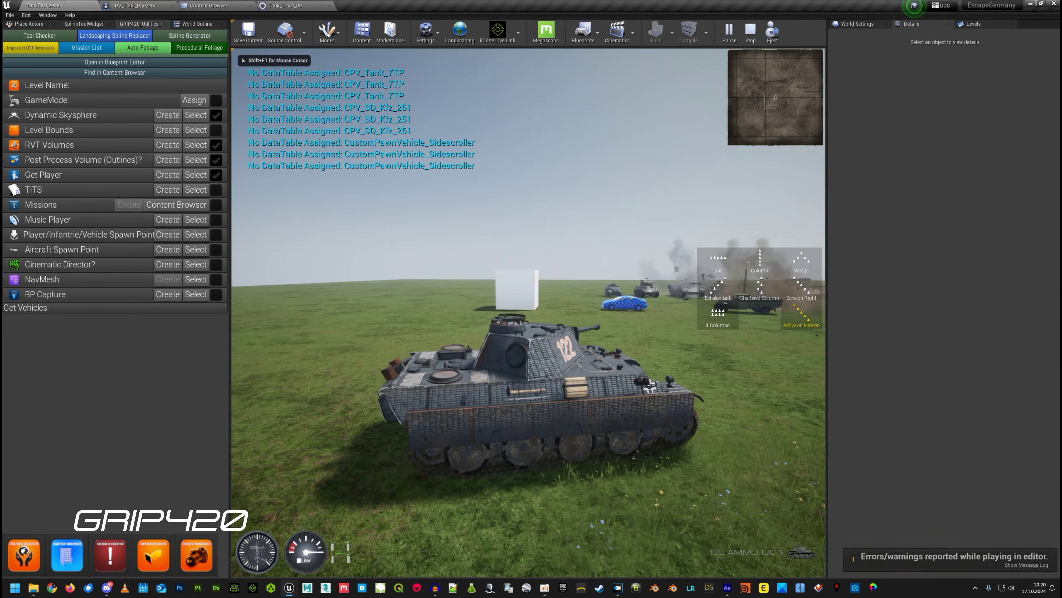
Drive the Panther forward and to the right in fullscreen play, then stop with Esc
key("F11")
left_click(531, 299)
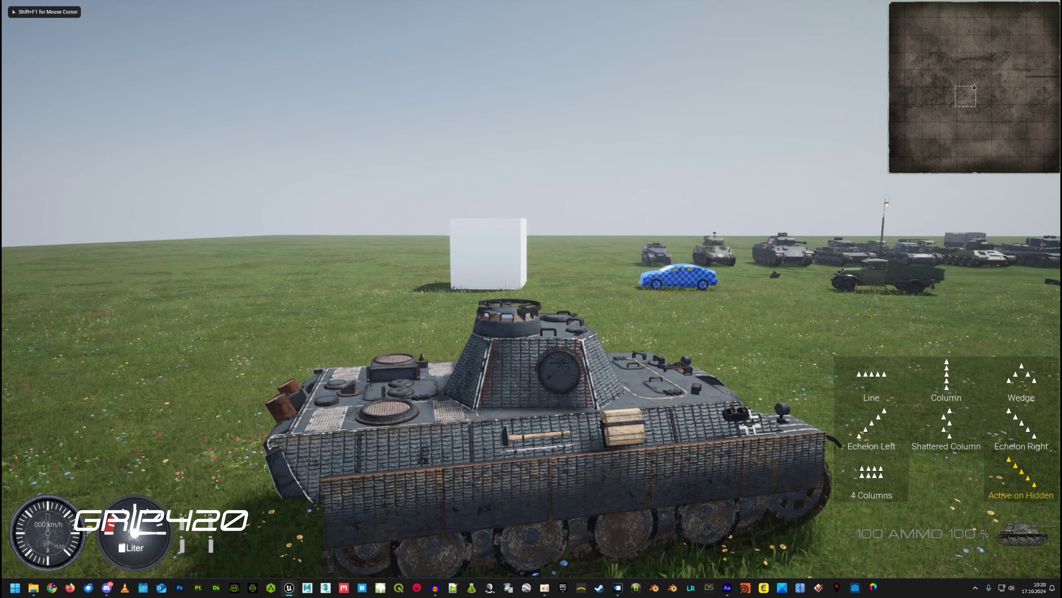
key("w")
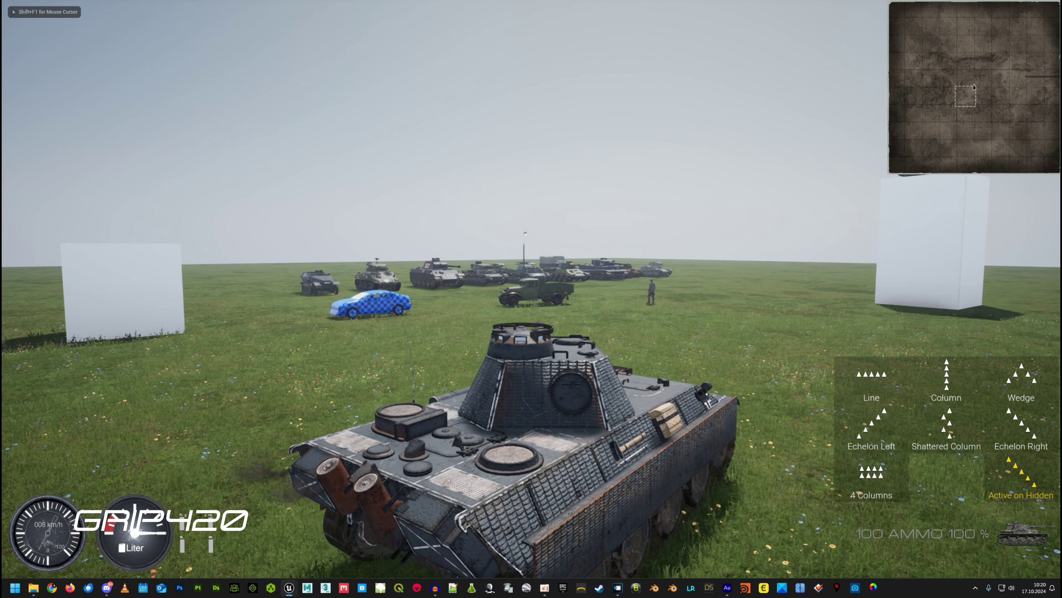
key("d")
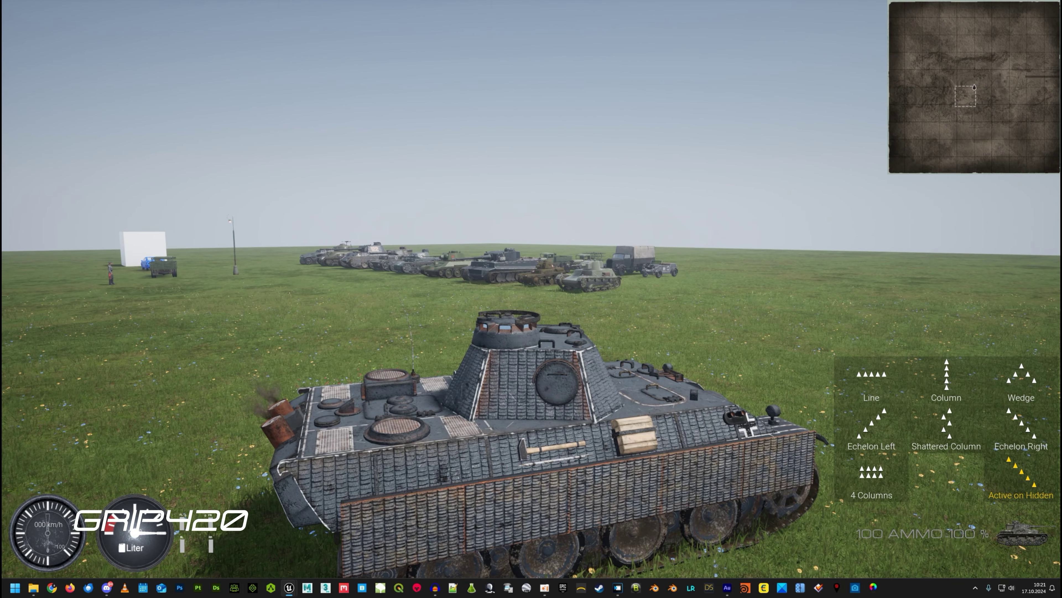
key("Escape")
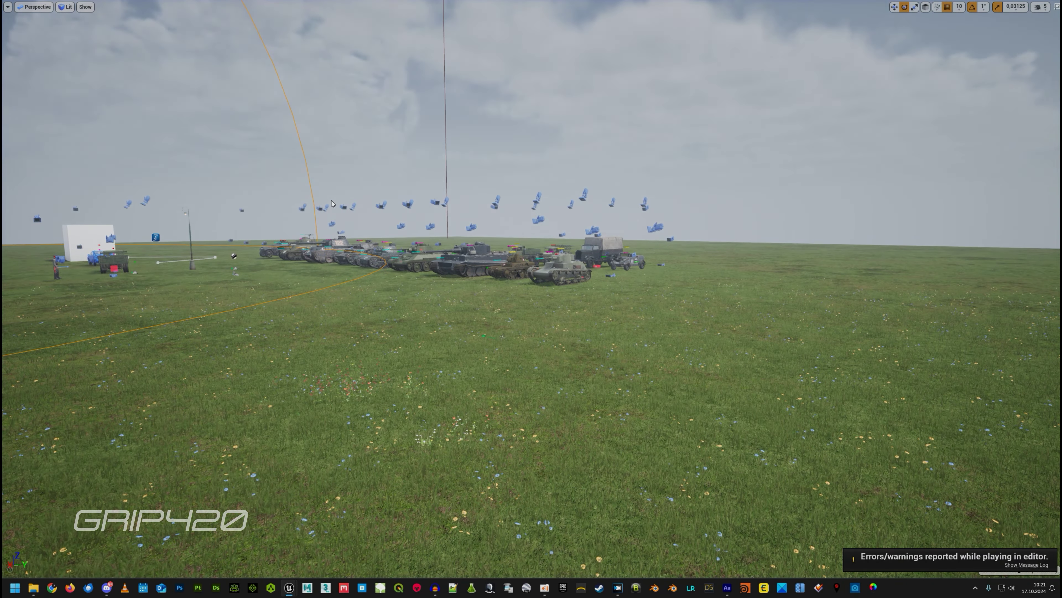